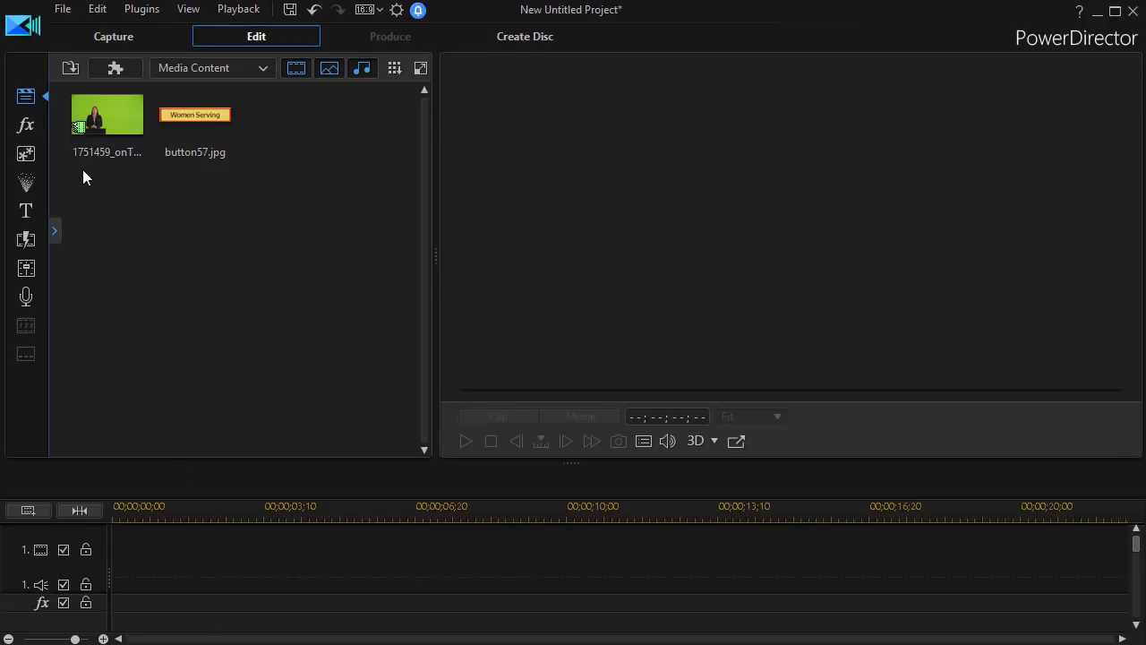
Place the onTheDias presenter clip on video track 2 and zoom the timeline out to show it
drag(103, 123, 97, 578)
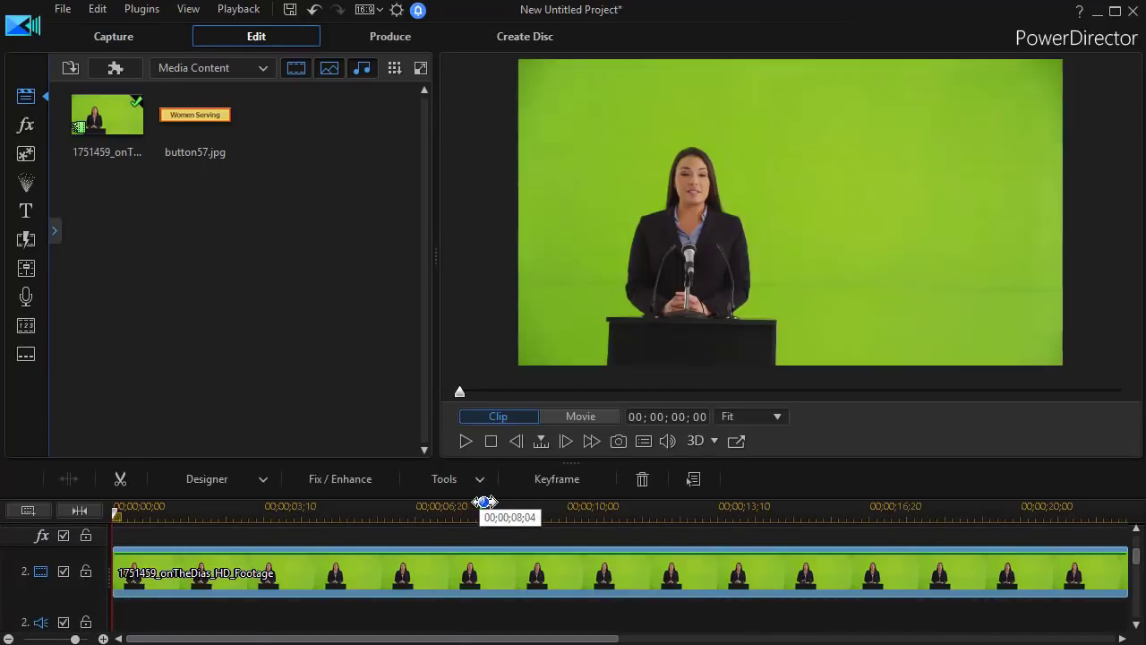
drag(515, 517, 391, 525)
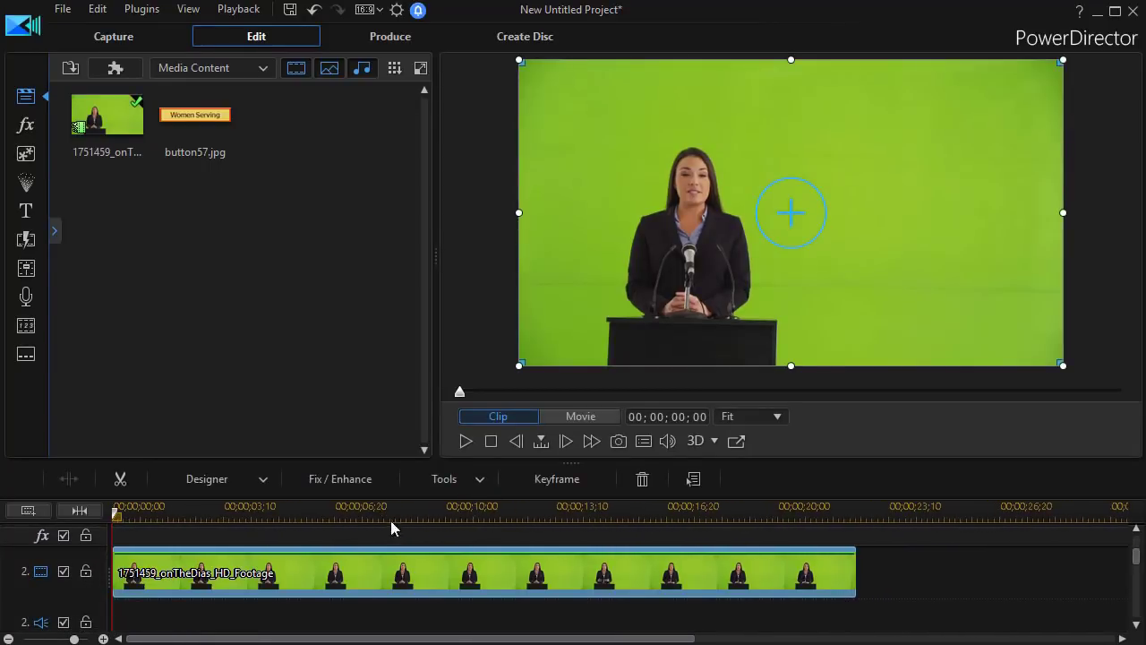
double_click(373, 575)
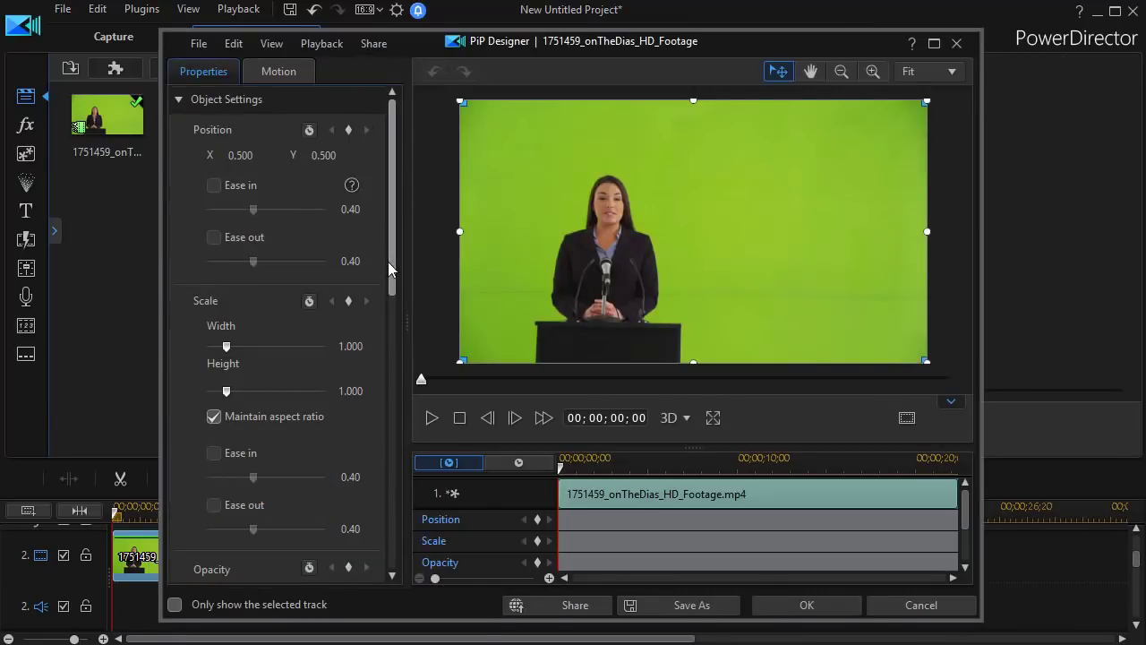
Enable Chroma Key on the presenter clip and sample the green backdrop with the eyedropper to remove it
drag(388, 262, 385, 439)
click(197, 373)
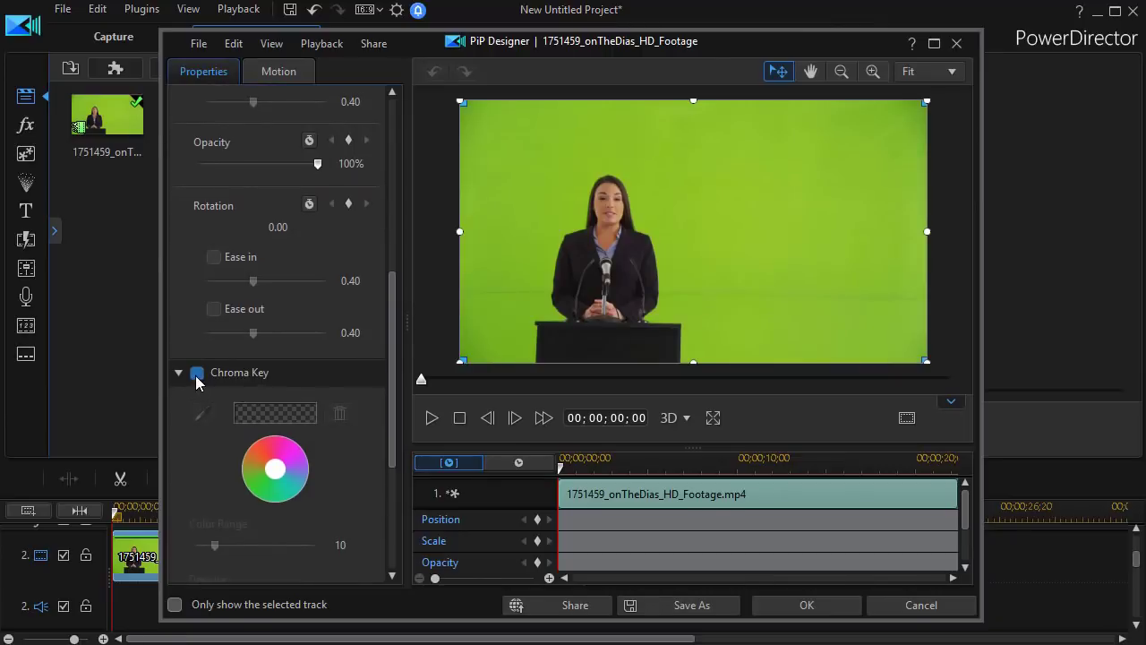
click(199, 418)
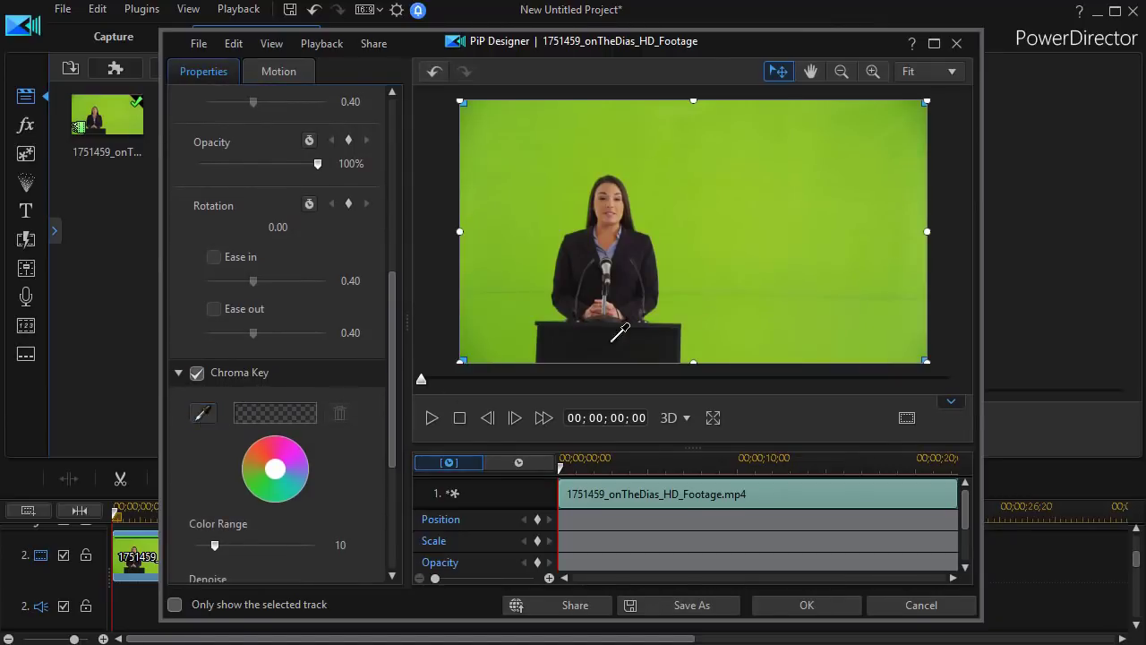
click(786, 265)
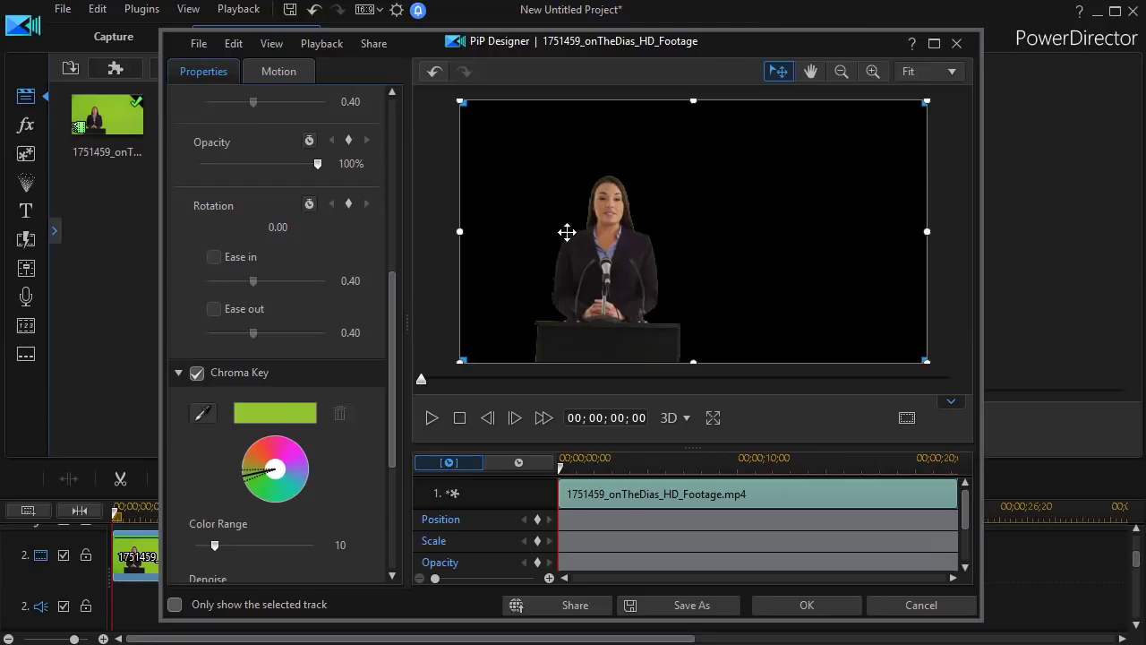
click(801, 607)
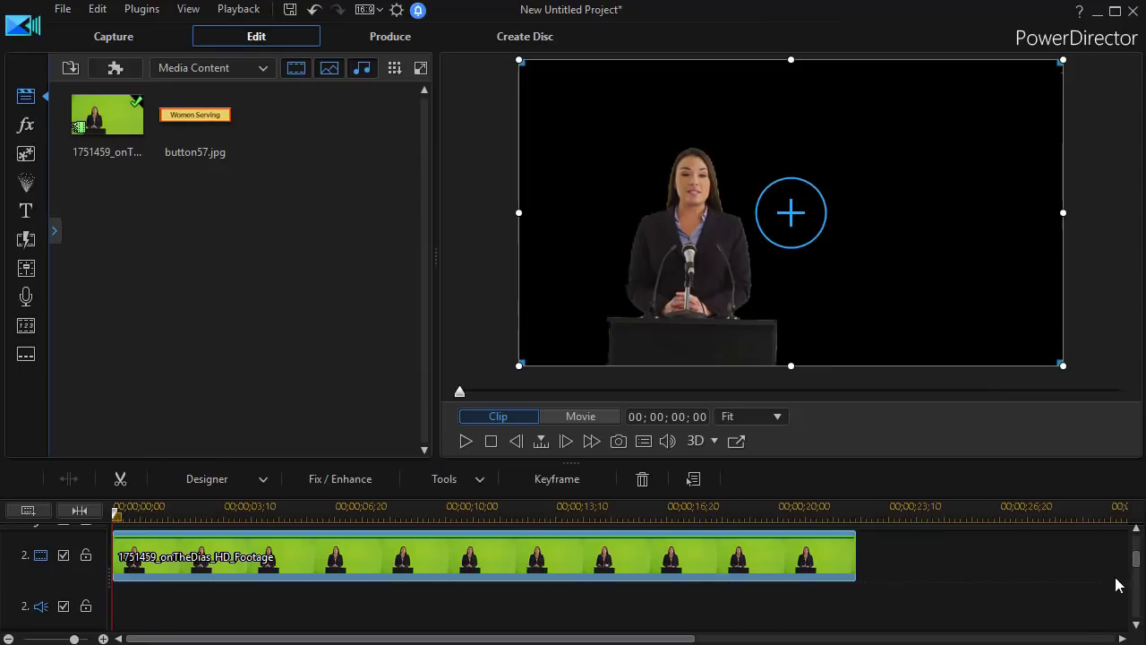
drag(1135, 564, 1136, 543)
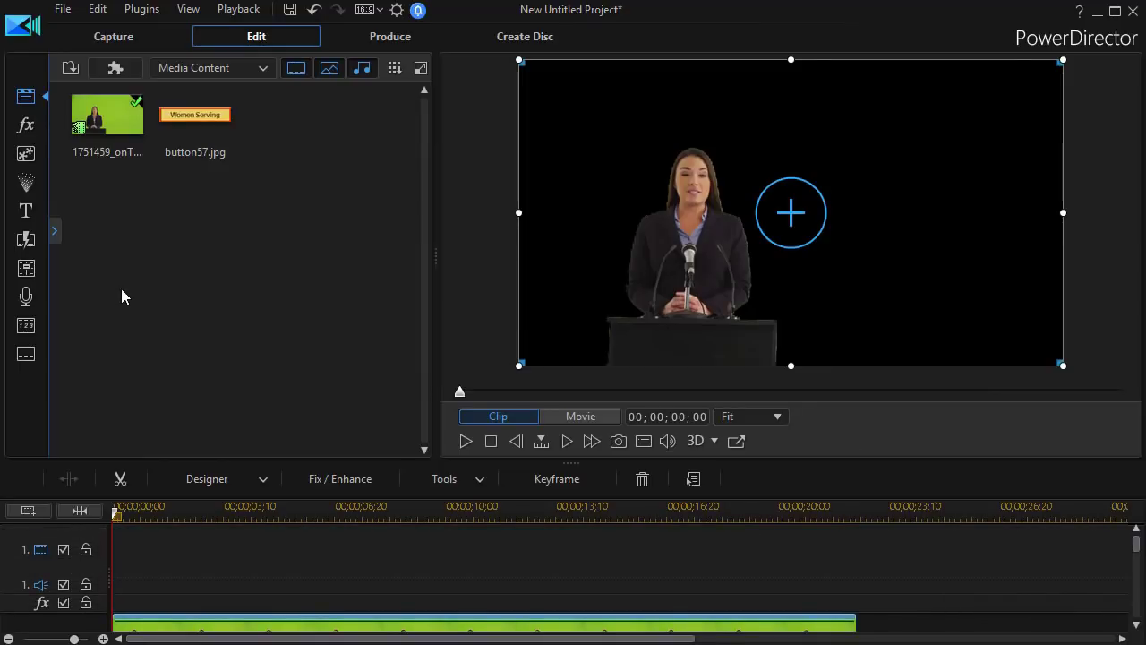
Add the Annual Report title template to the top track and stretch it to 00;00;22;12 to match the presenter
click(27, 214)
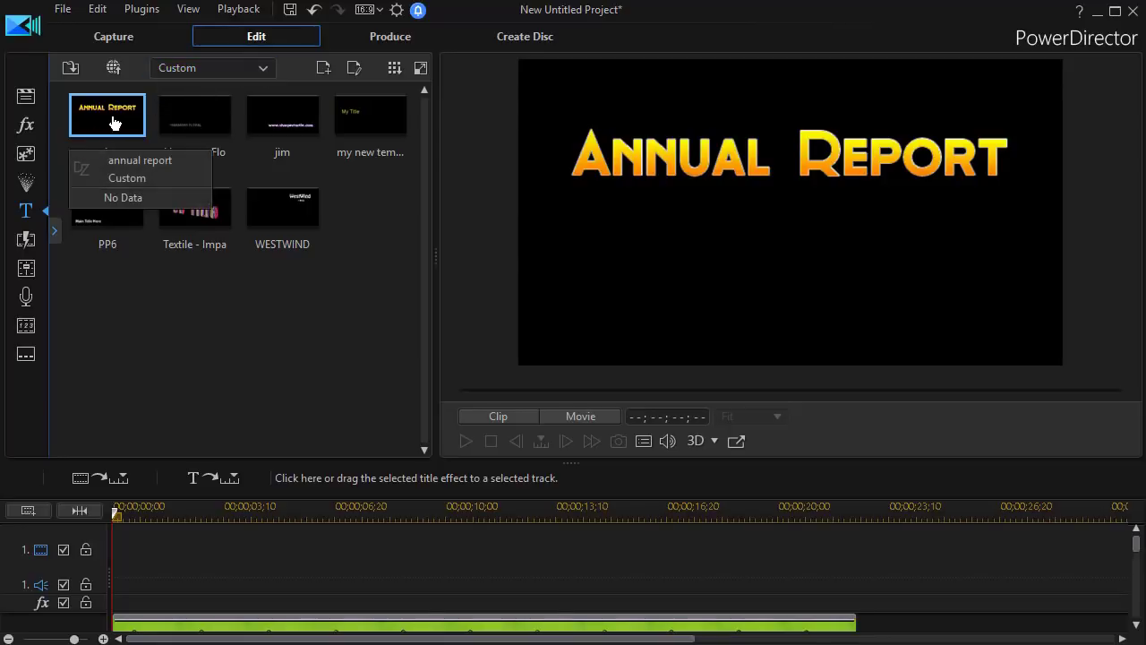
drag(110, 121, 101, 556)
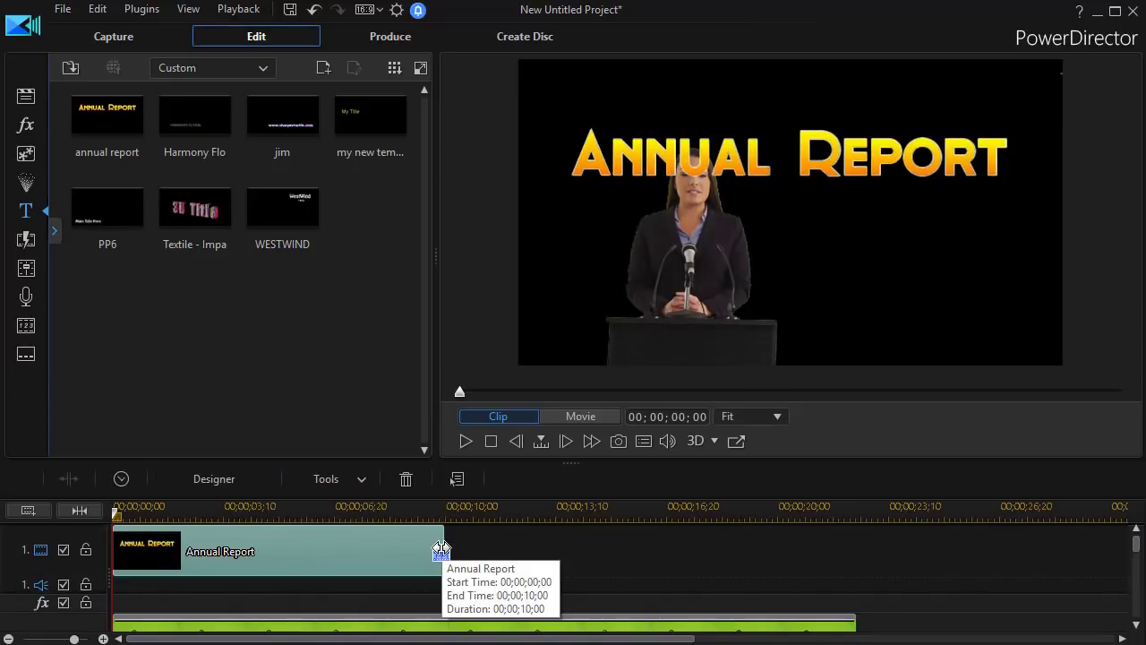
drag(440, 550, 852, 556)
drag(717, 556, 851, 551)
click(855, 555)
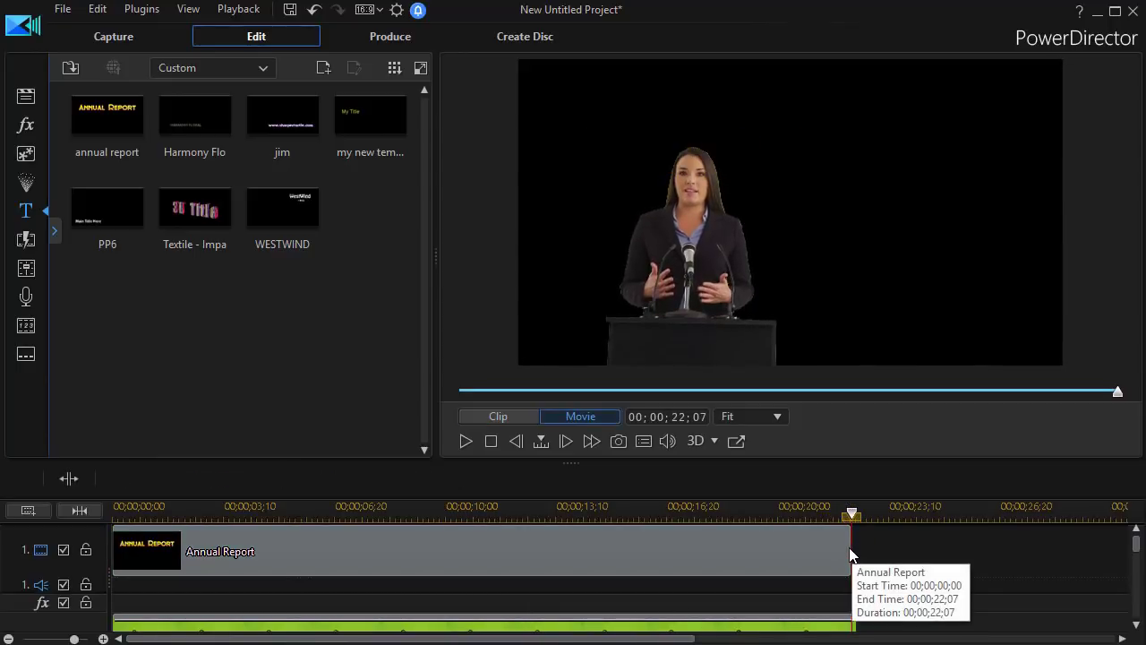
click(831, 556)
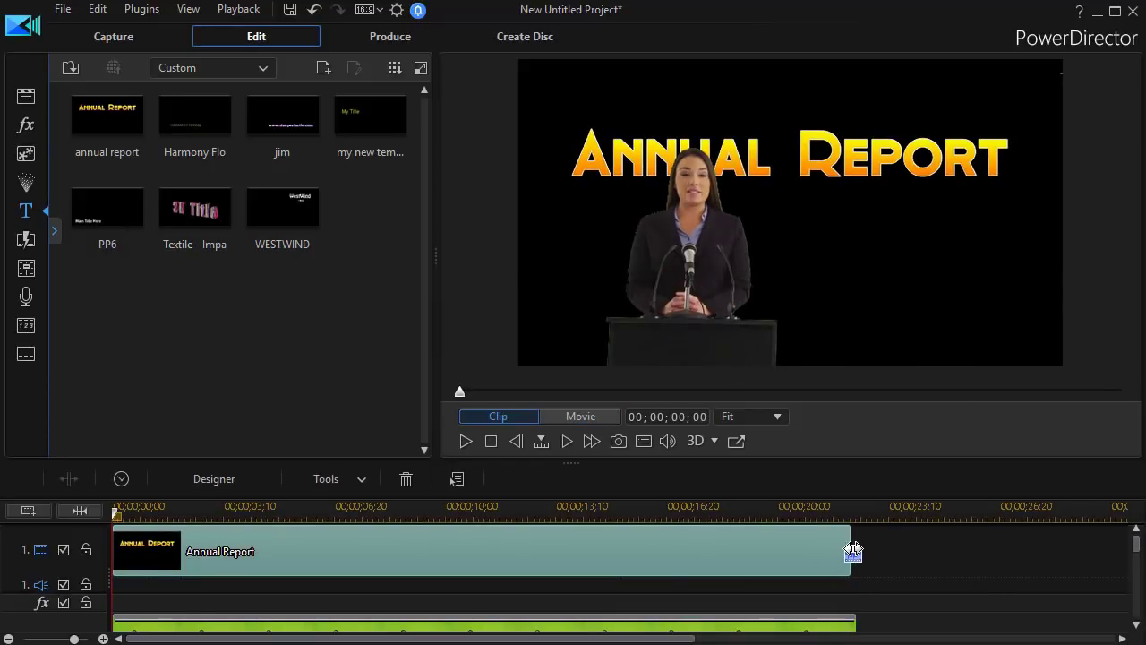
drag(853, 551, 857, 548)
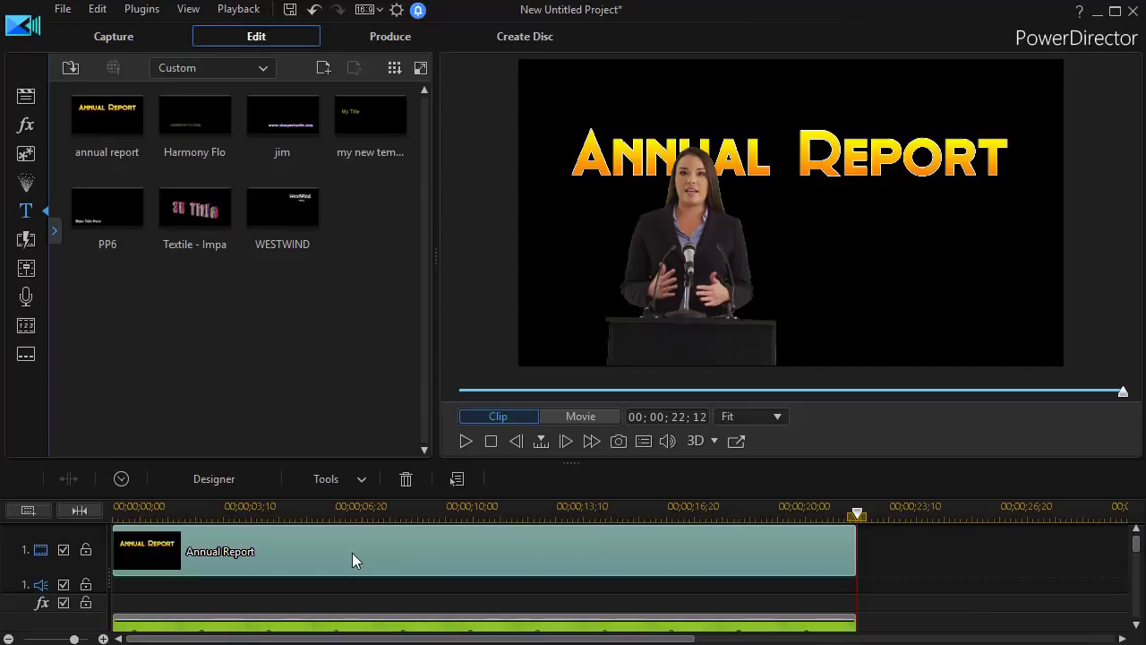
Open the Annual Report title clip in Title Designer and switch to the Advanced tab
double_click(352, 553)
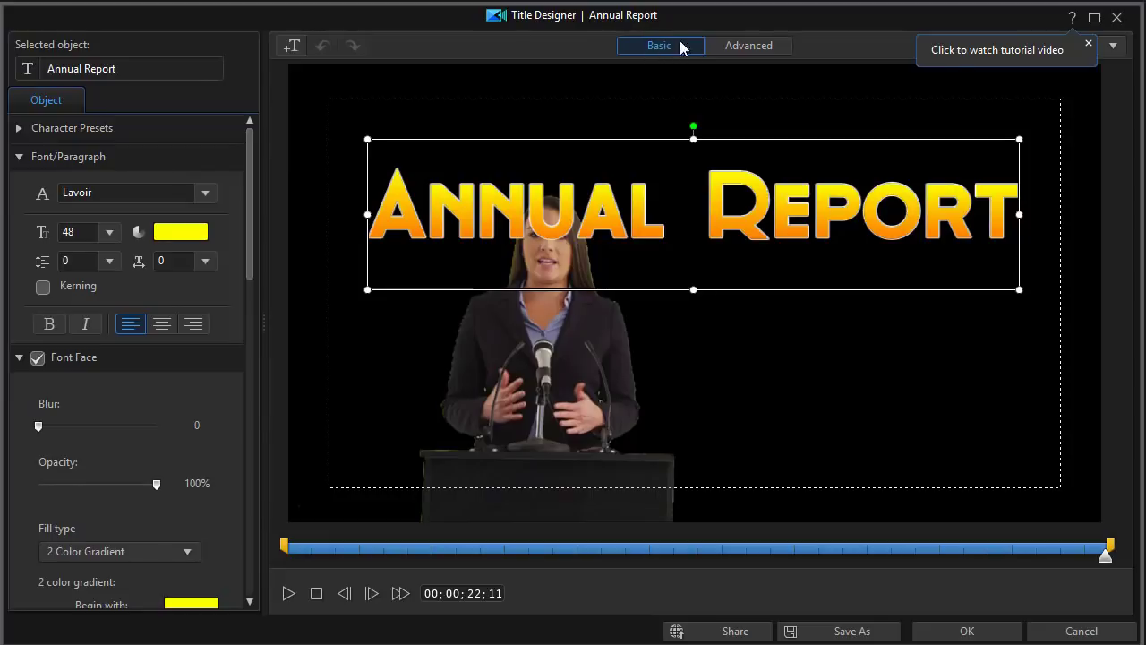
click(757, 49)
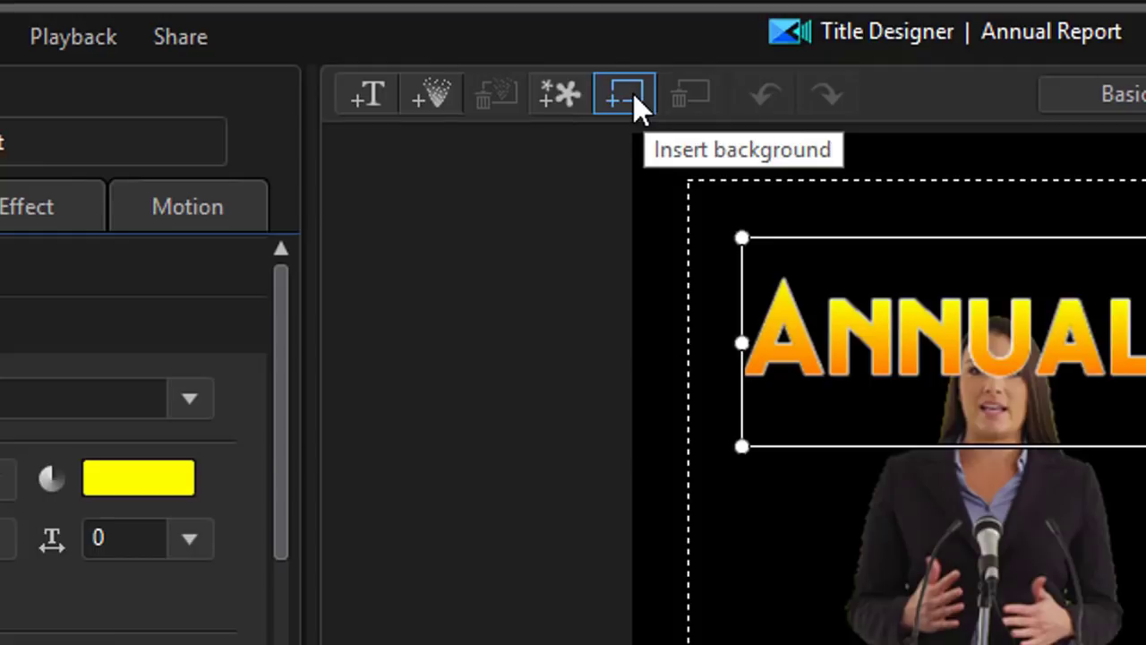
Insert desktop blue.jpg as the title background, cropped to fill the frame
click(631, 93)
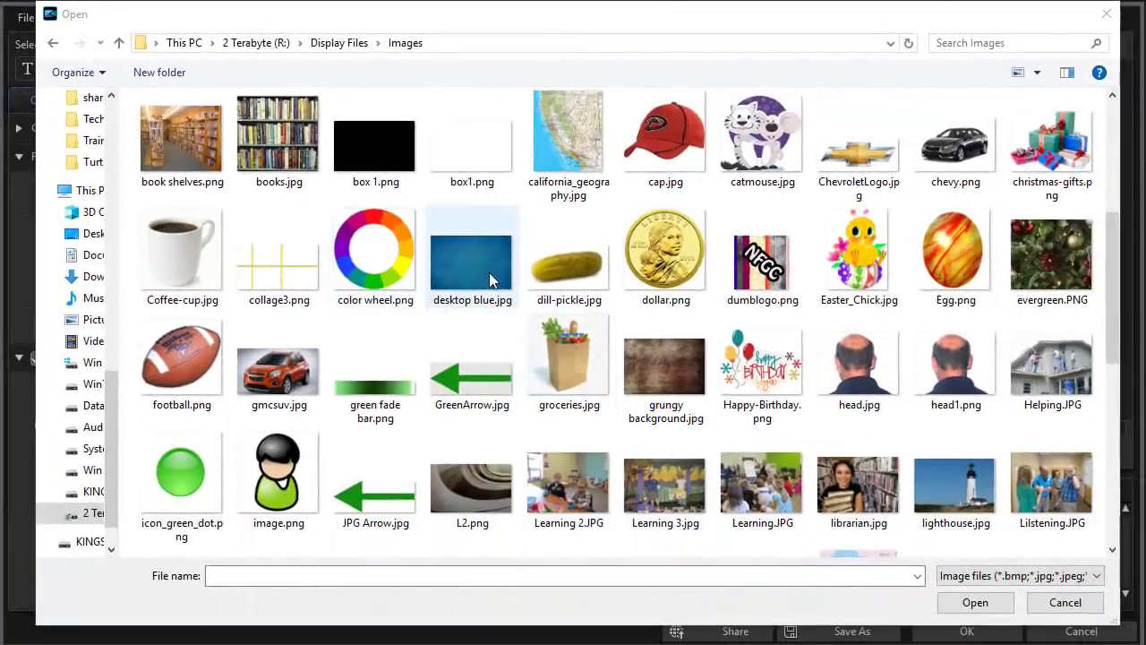
click(480, 266)
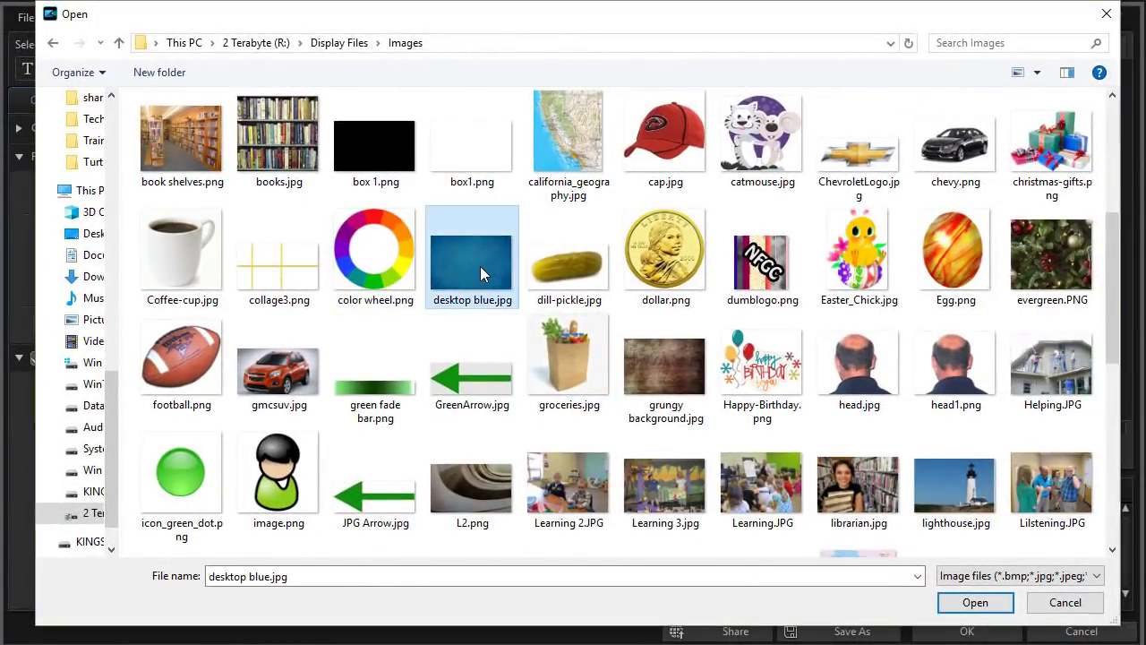
click(975, 603)
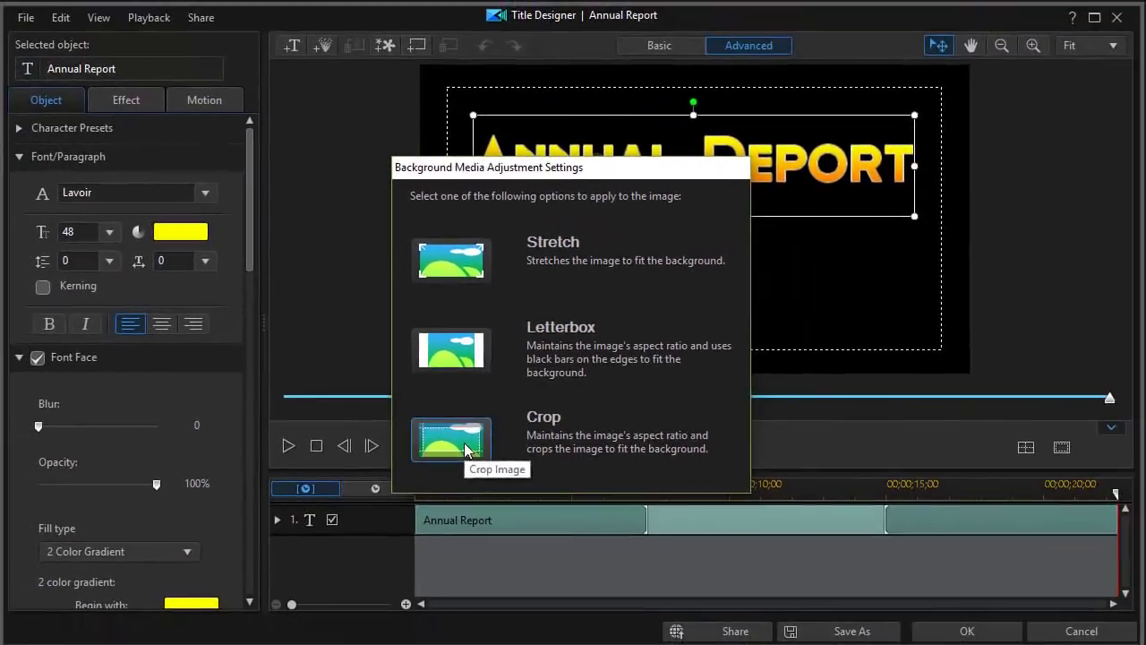
click(512, 481)
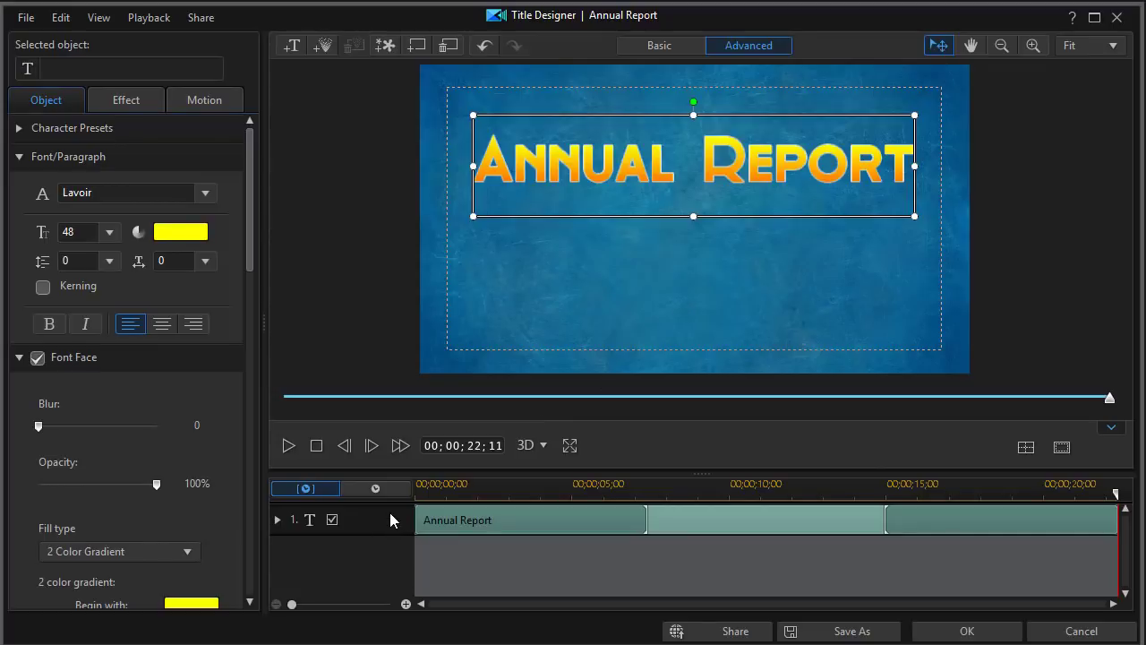
Insert button55.jpg into the title, move it to the lower right, and preview it near 8 seconds
click(386, 46)
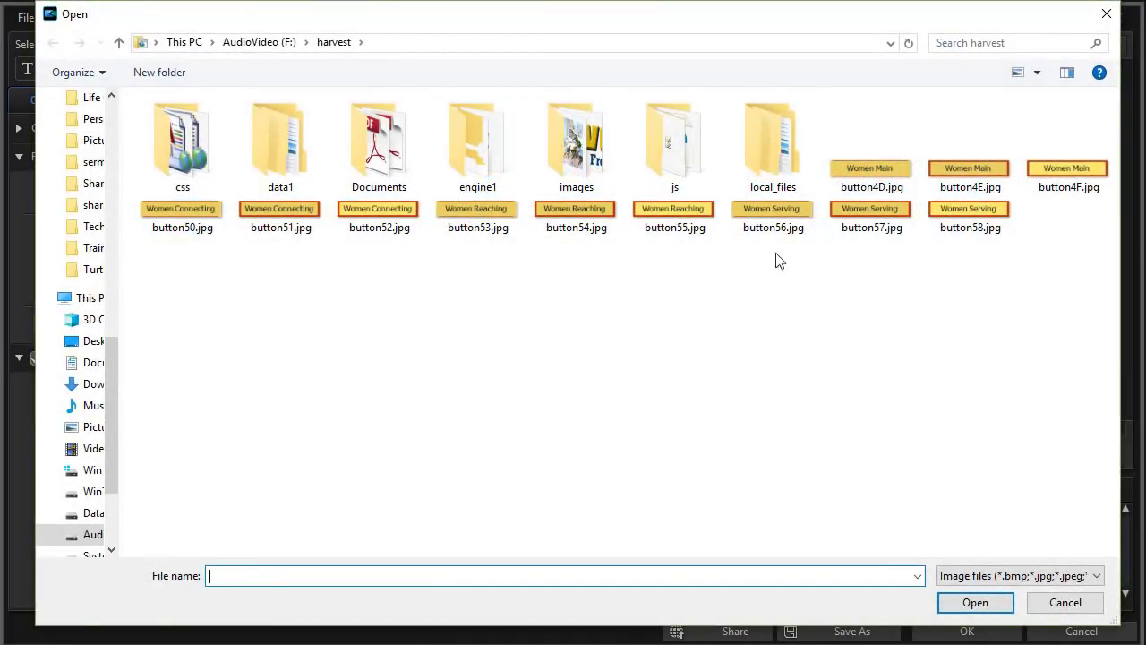
click(694, 215)
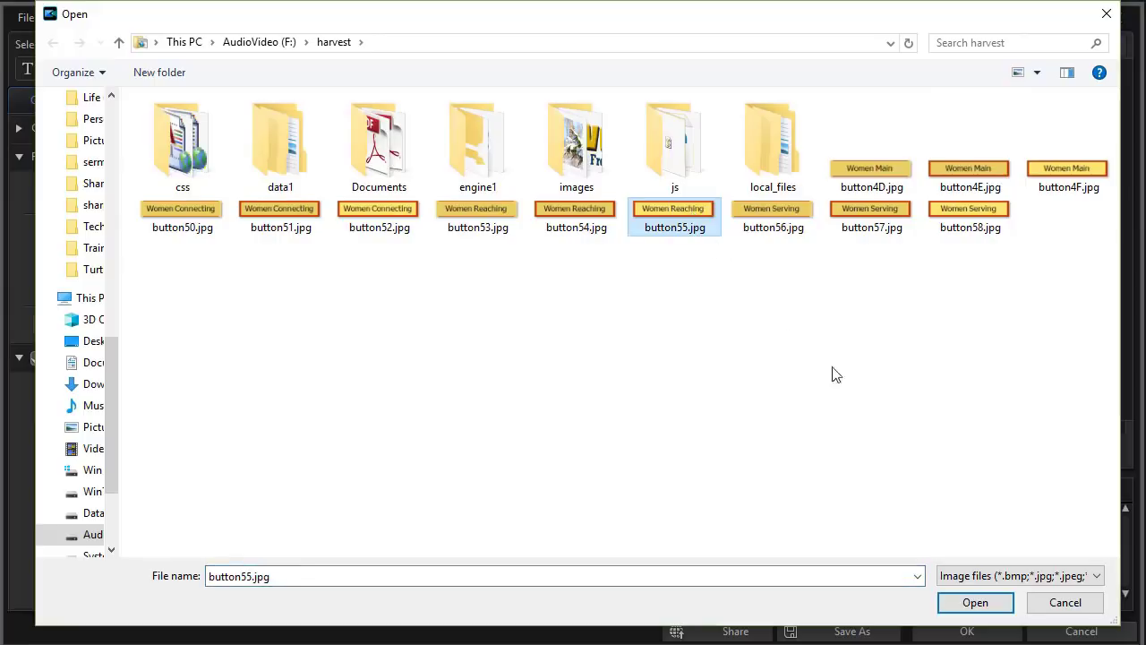
click(969, 607)
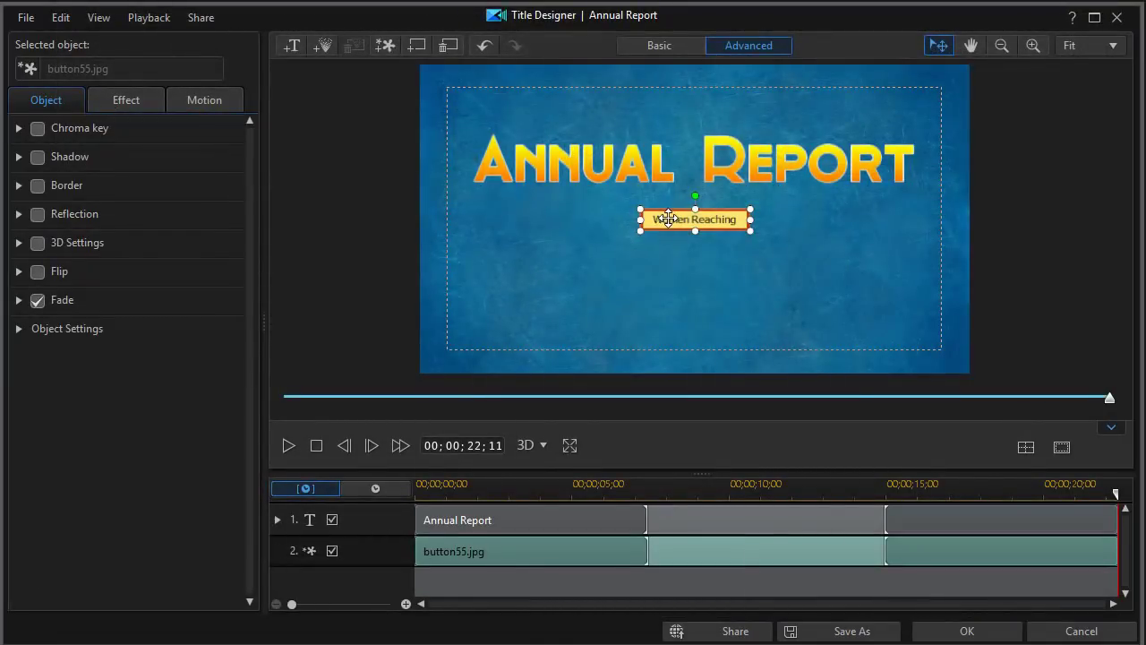
drag(672, 207, 843, 310)
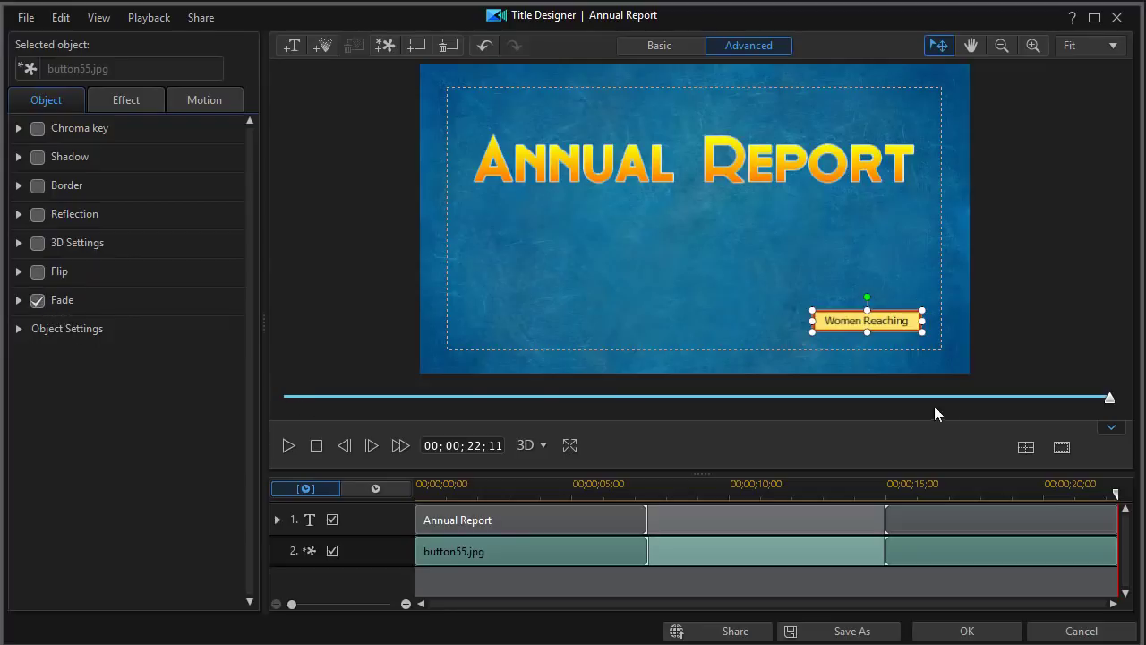
drag(1110, 409, 656, 431)
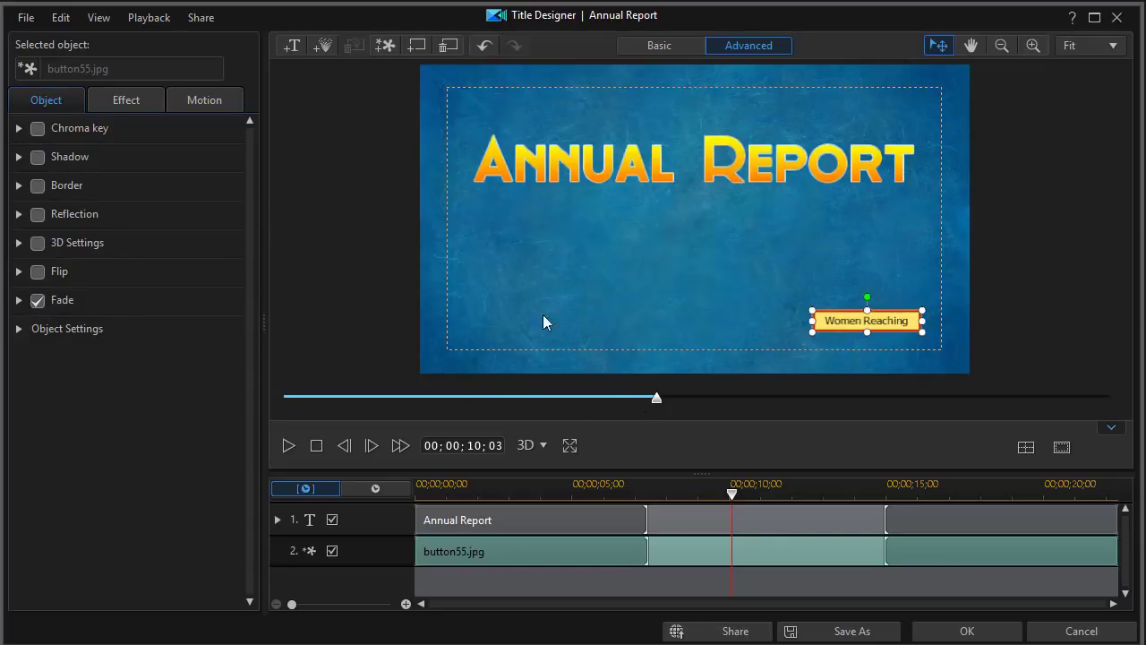
click(991, 634)
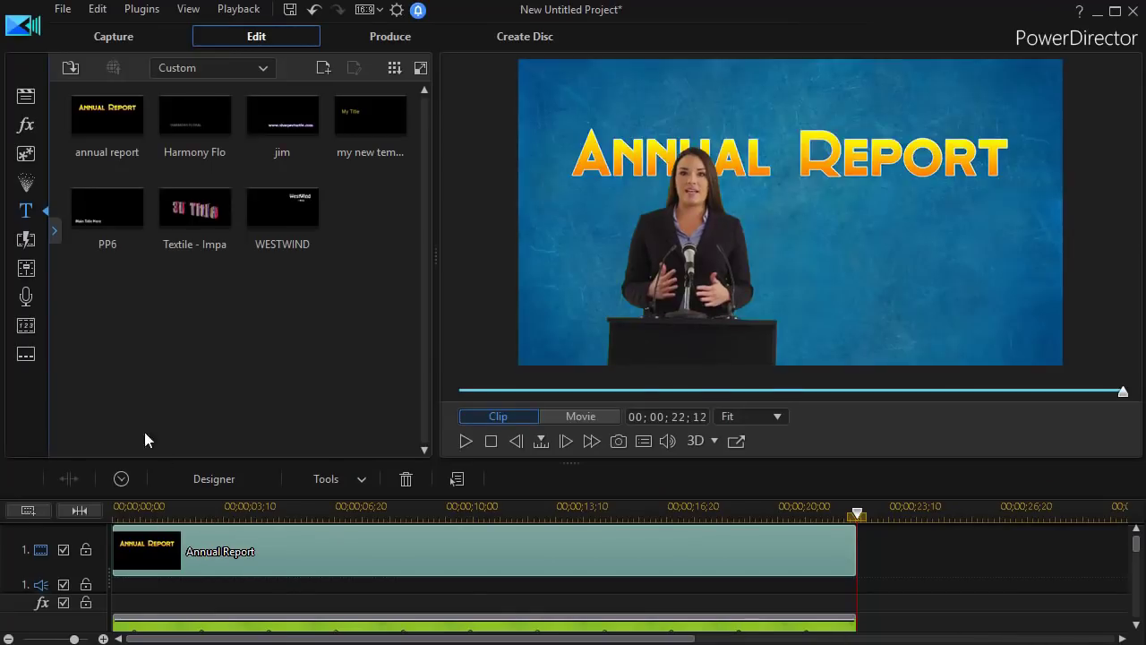
Play the movie from about 5 seconds to 00;00;09;02, then select the Annual Report title clip
mouse_move(126, 507)
mouse_down()
mouse_move(174, 518)
mouse_move(115, 509)
mouse_up()
key(space)
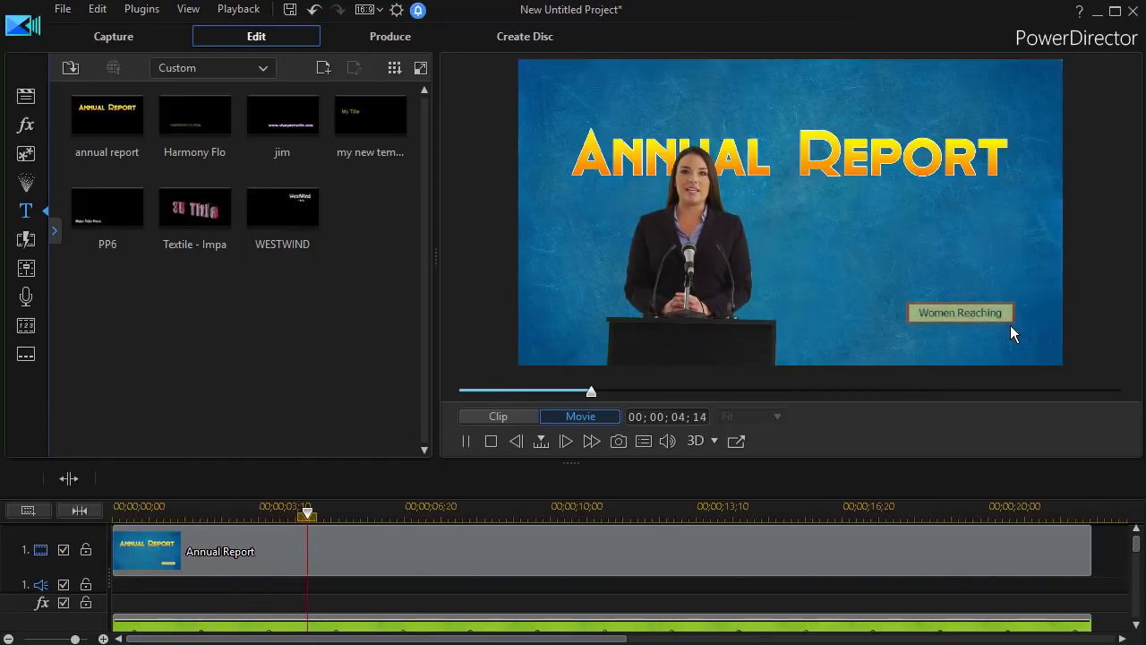
click(465, 444)
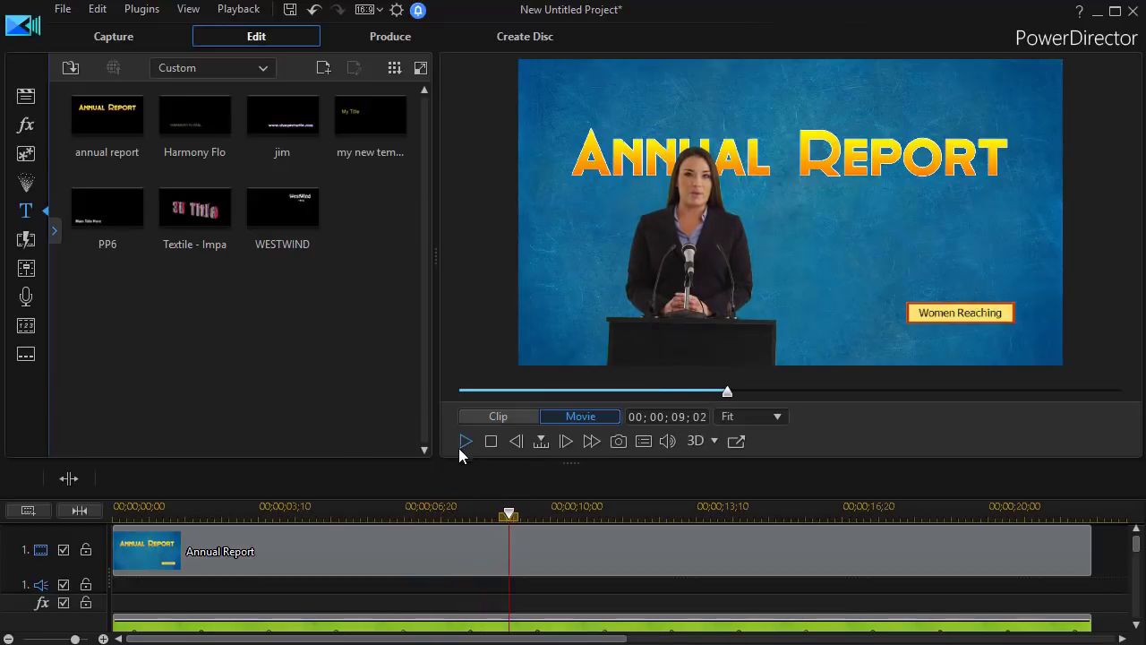
click(412, 557)
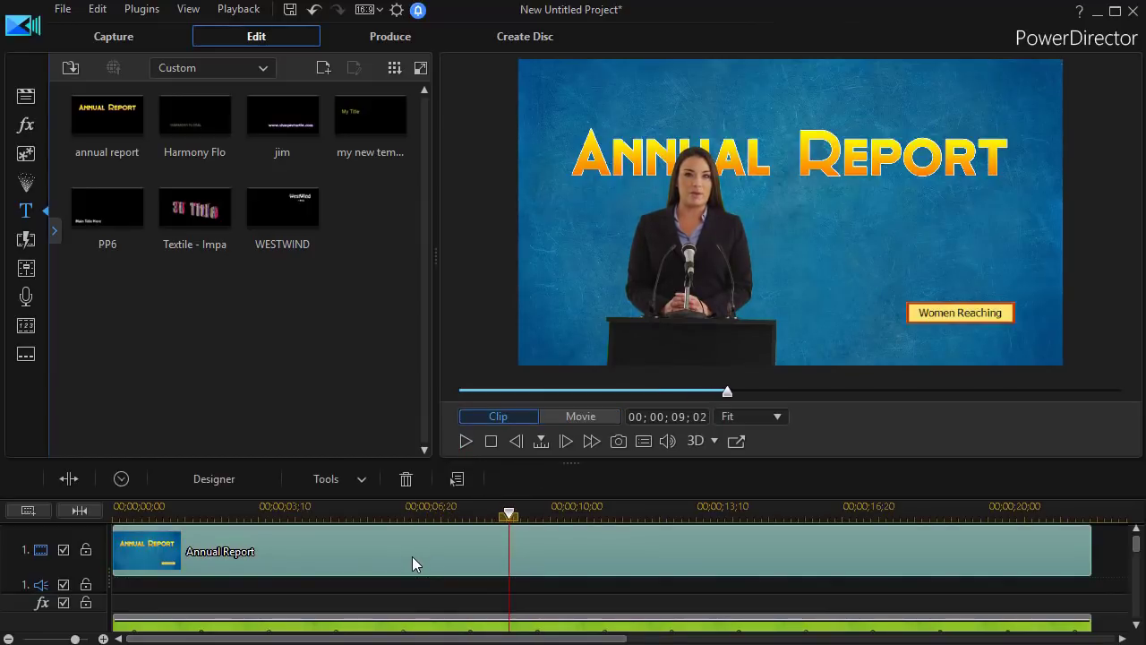
Reopen the title and add a 'Dallas Women' text line above the Annual Report heading
double_click(412, 556)
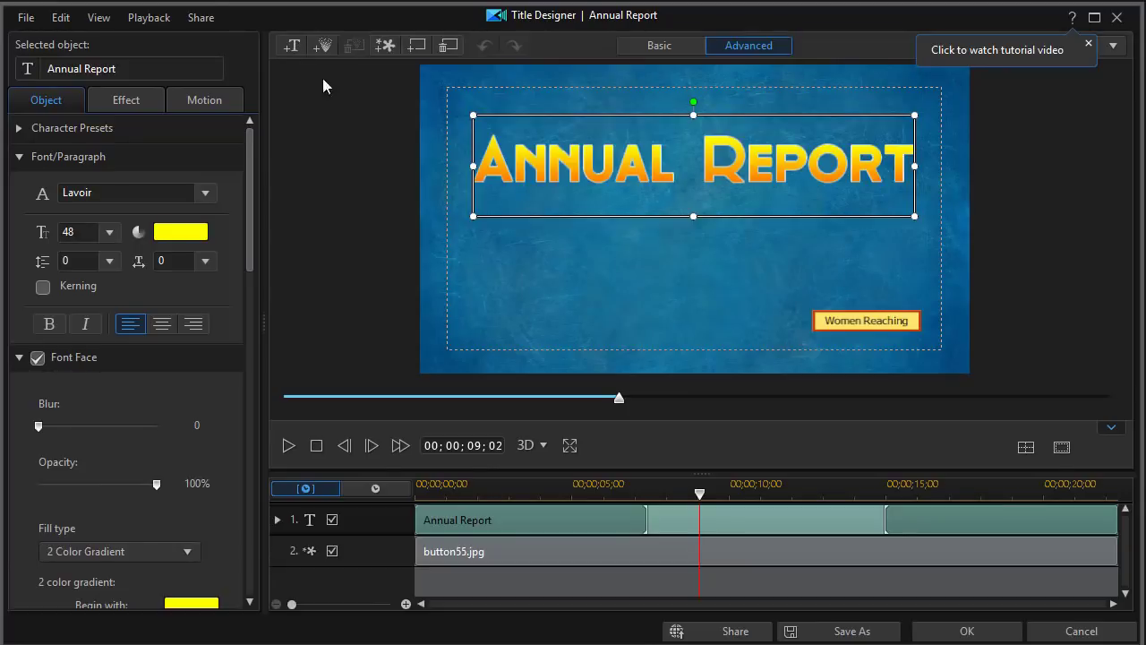
click(564, 280)
click(563, 277)
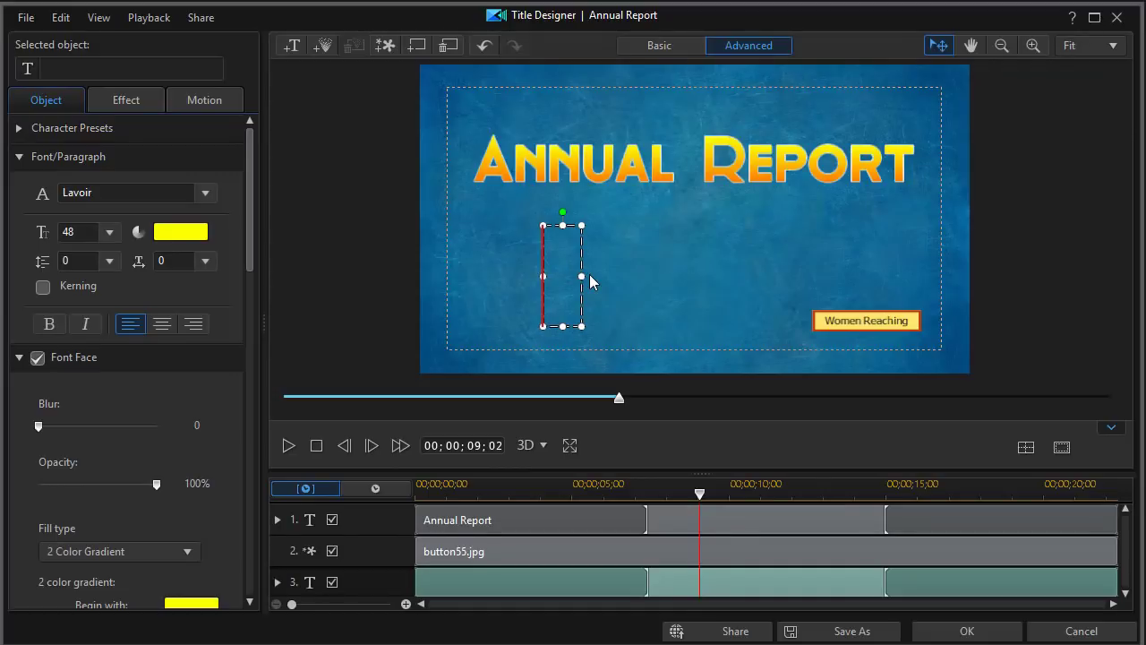
text(Dallas Women)
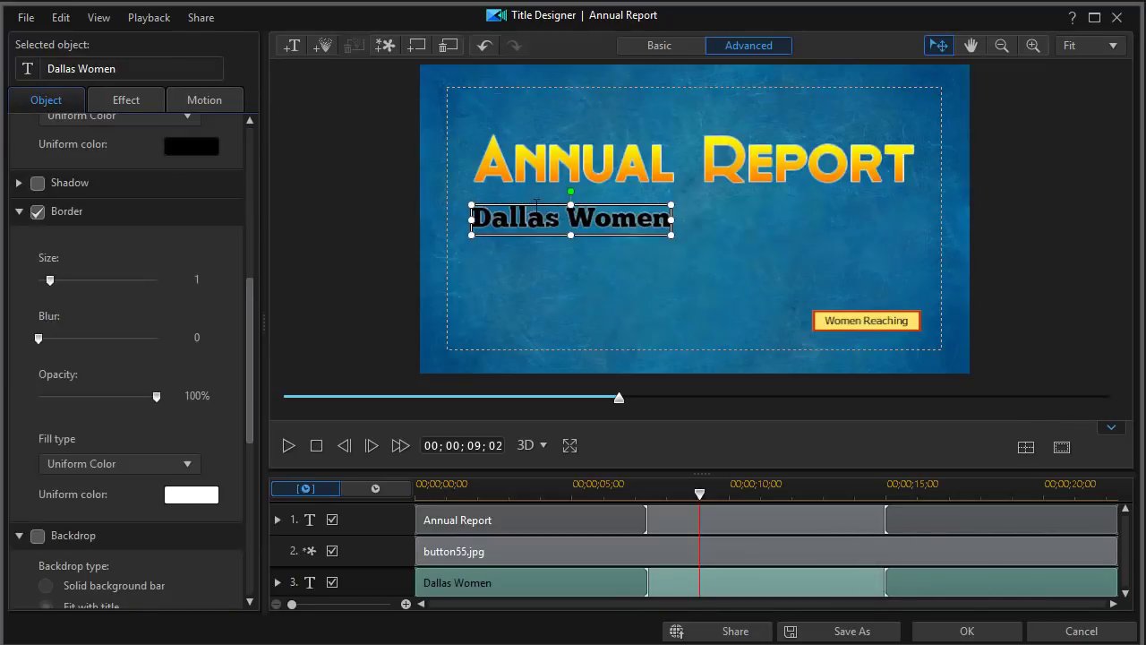
drag(534, 199, 531, 93)
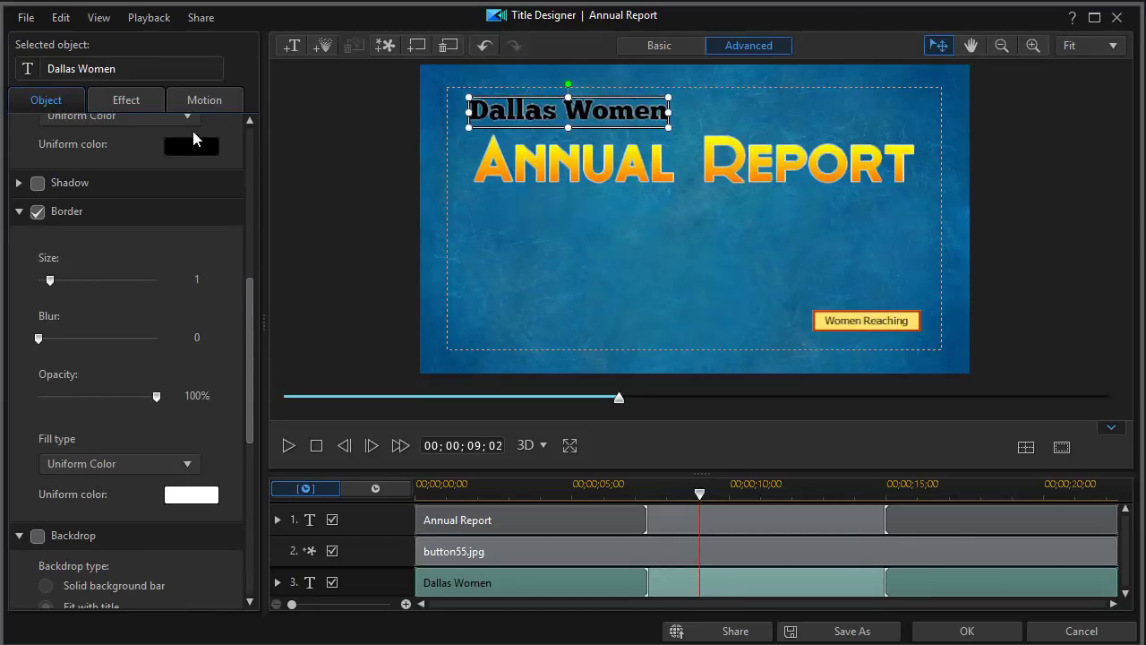
click(119, 99)
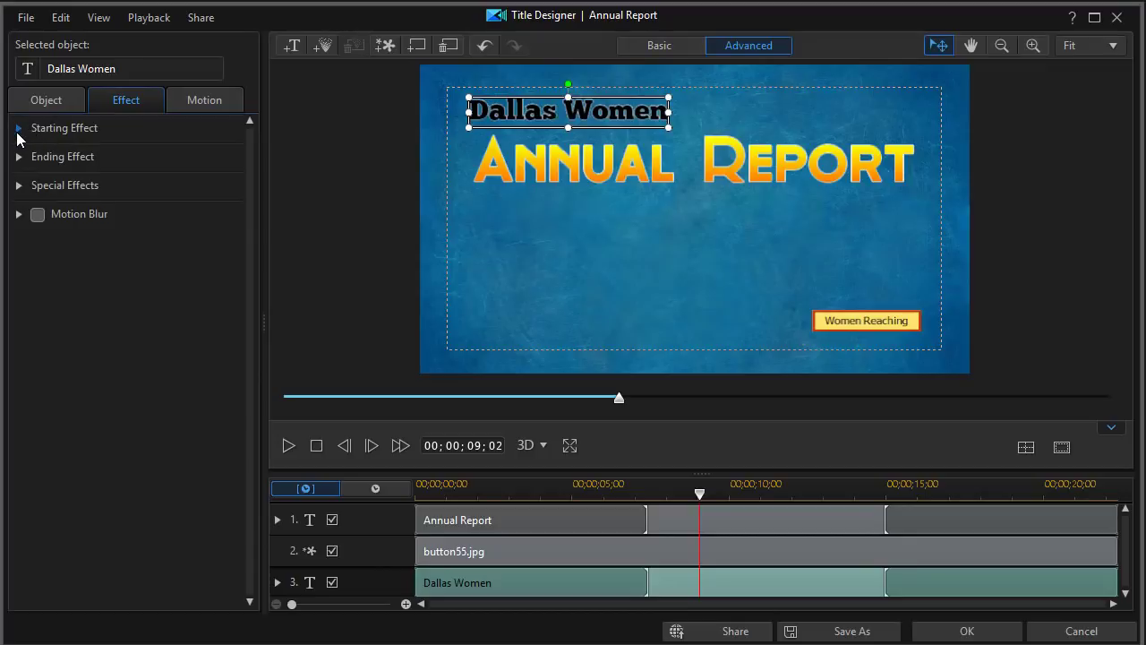
Give 'Dallas Women' the Glow starting effect and close the Title Designer
click(19, 128)
drag(248, 172, 263, 281)
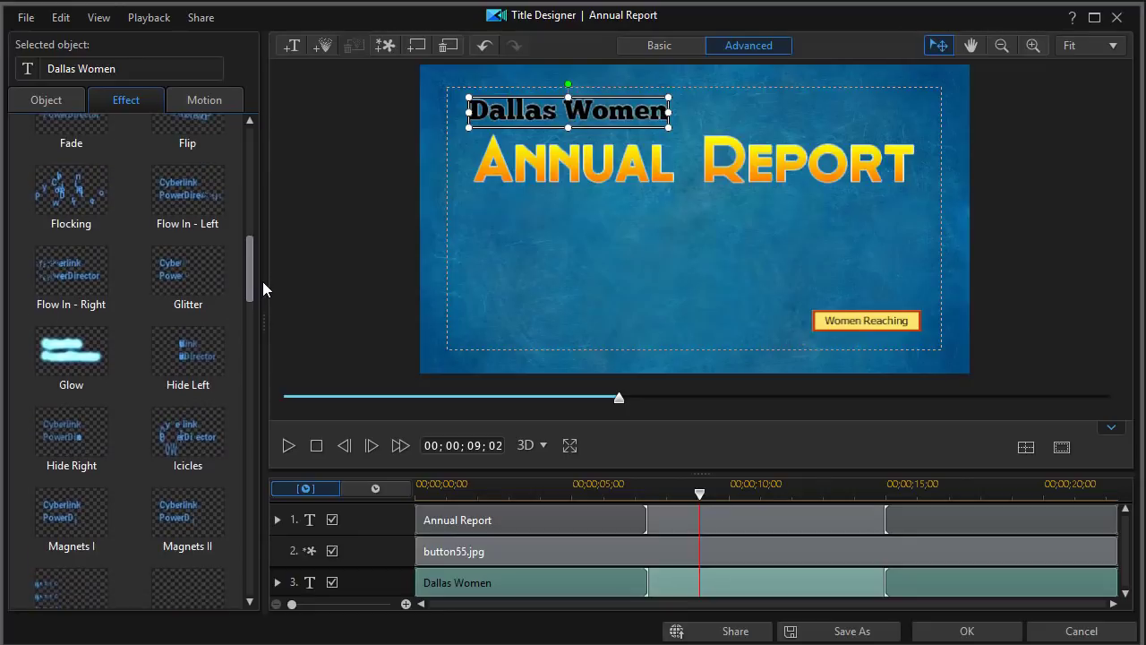
click(77, 359)
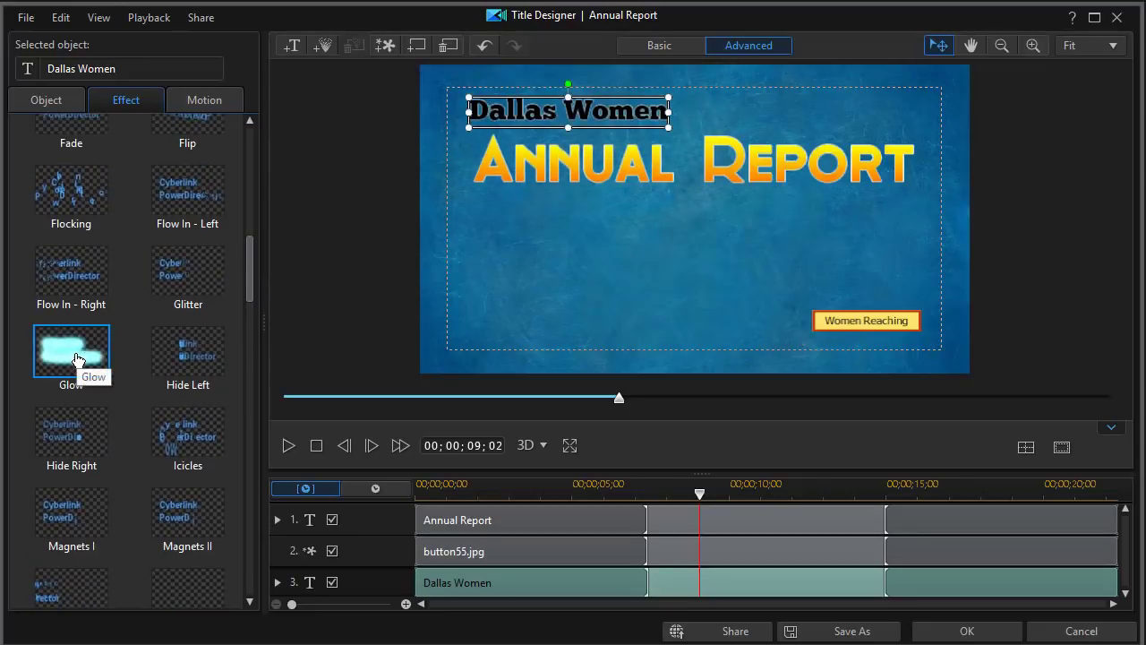
click(967, 631)
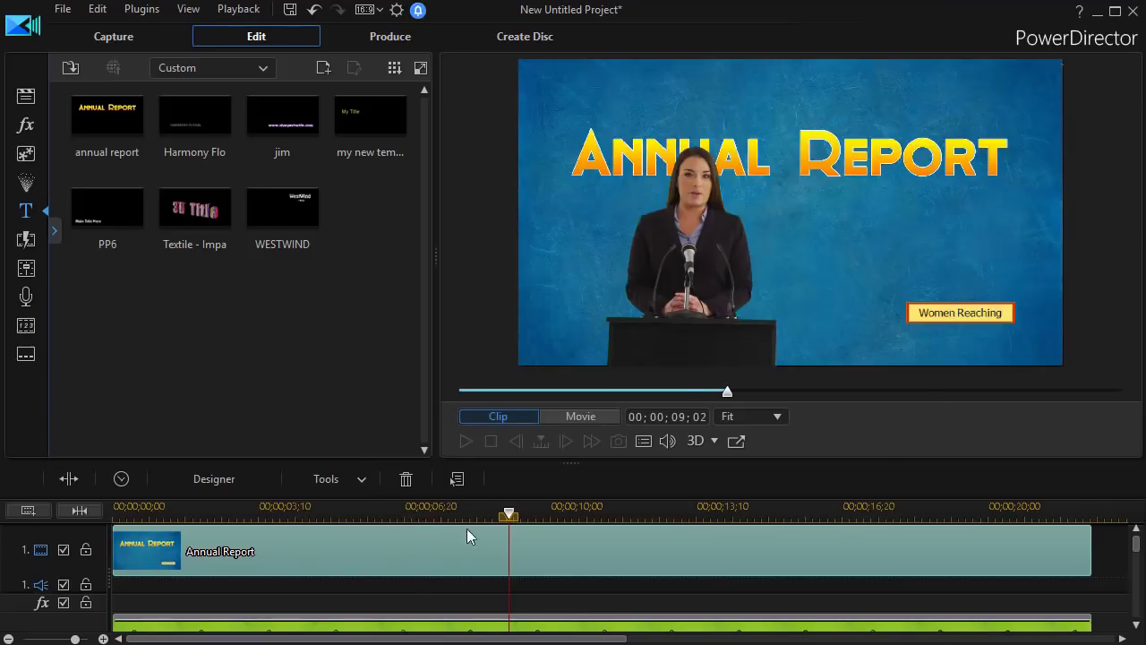
drag(508, 517, 90, 529)
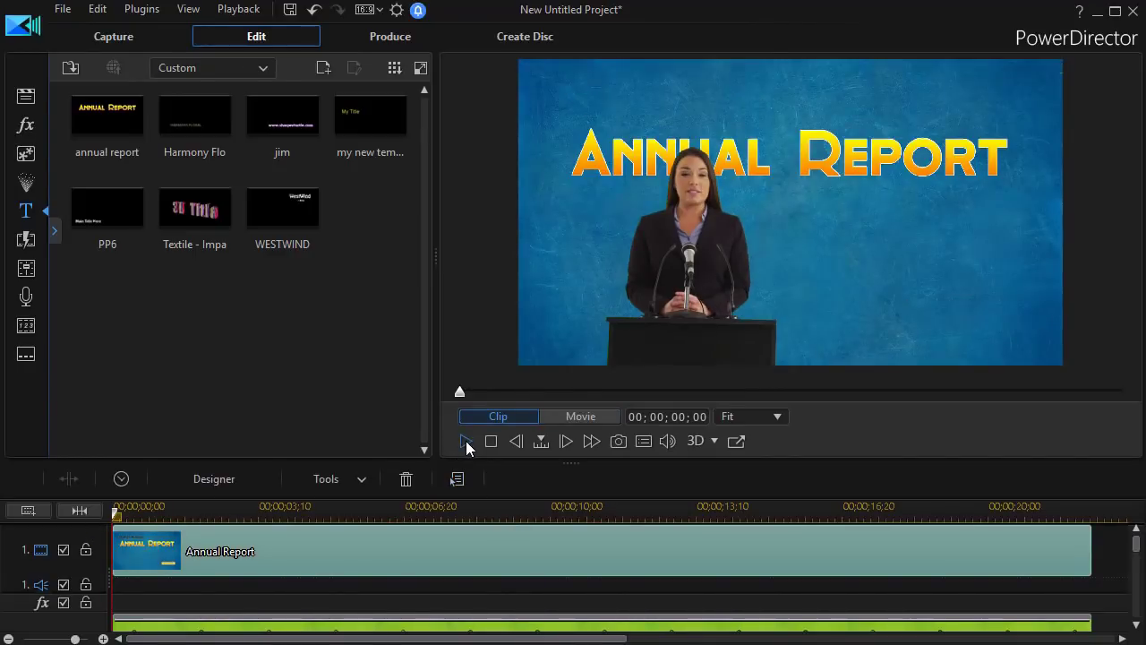
click(466, 441)
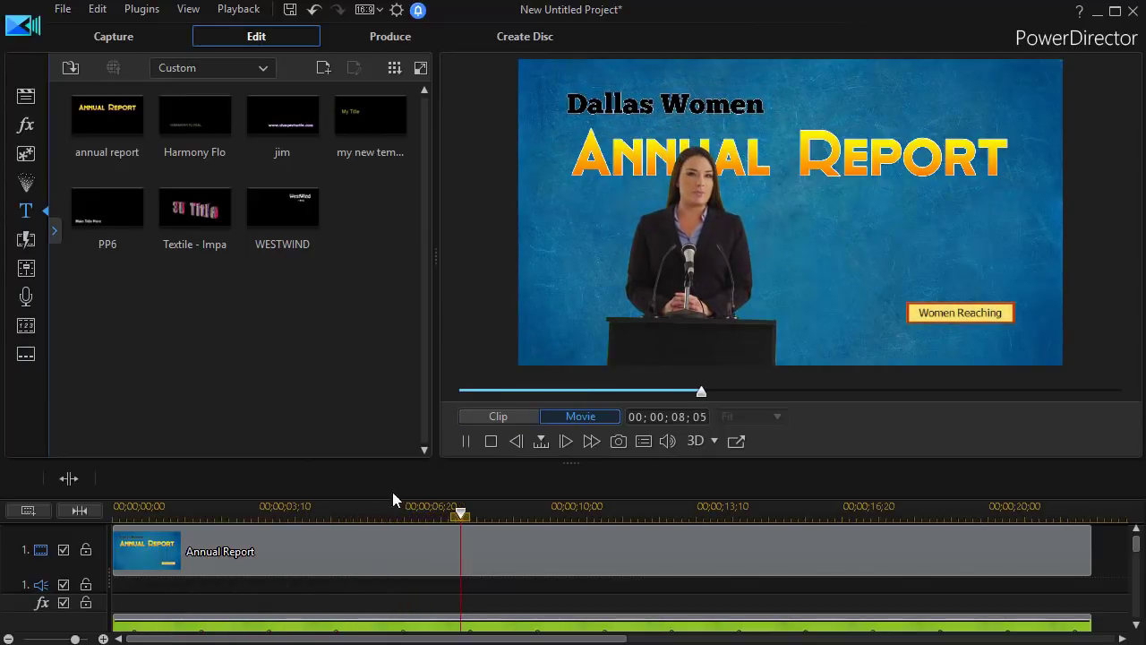
click(689, 508)
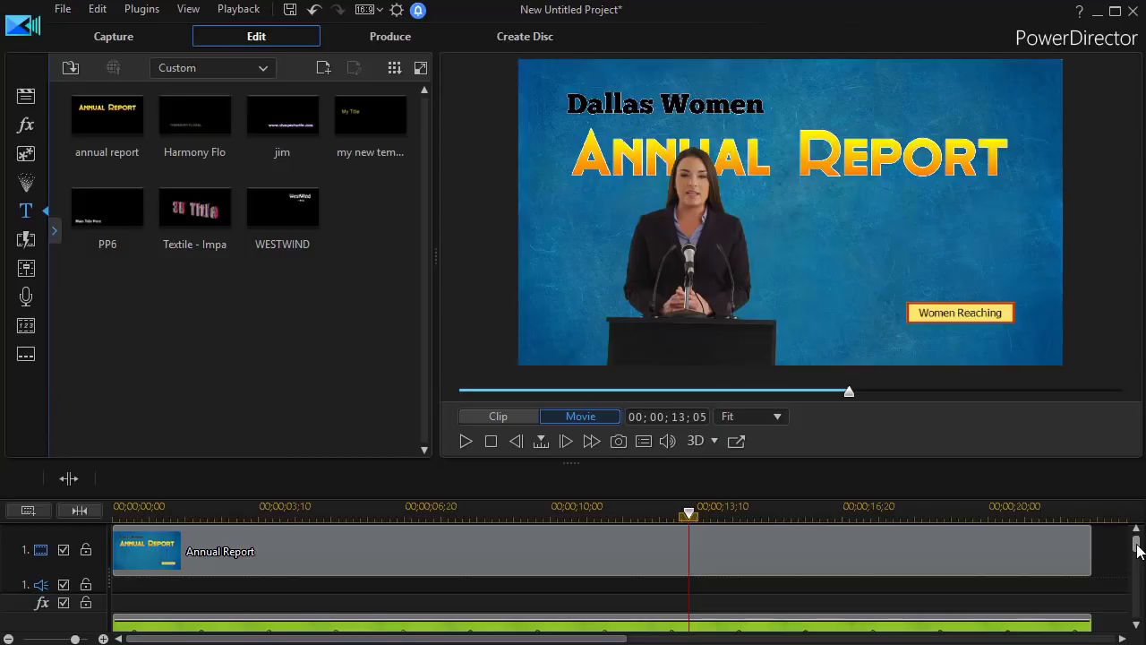
mouse_move(1136, 542)
mouse_down()
mouse_move(1139, 562)
mouse_move(1139, 543)
mouse_up()
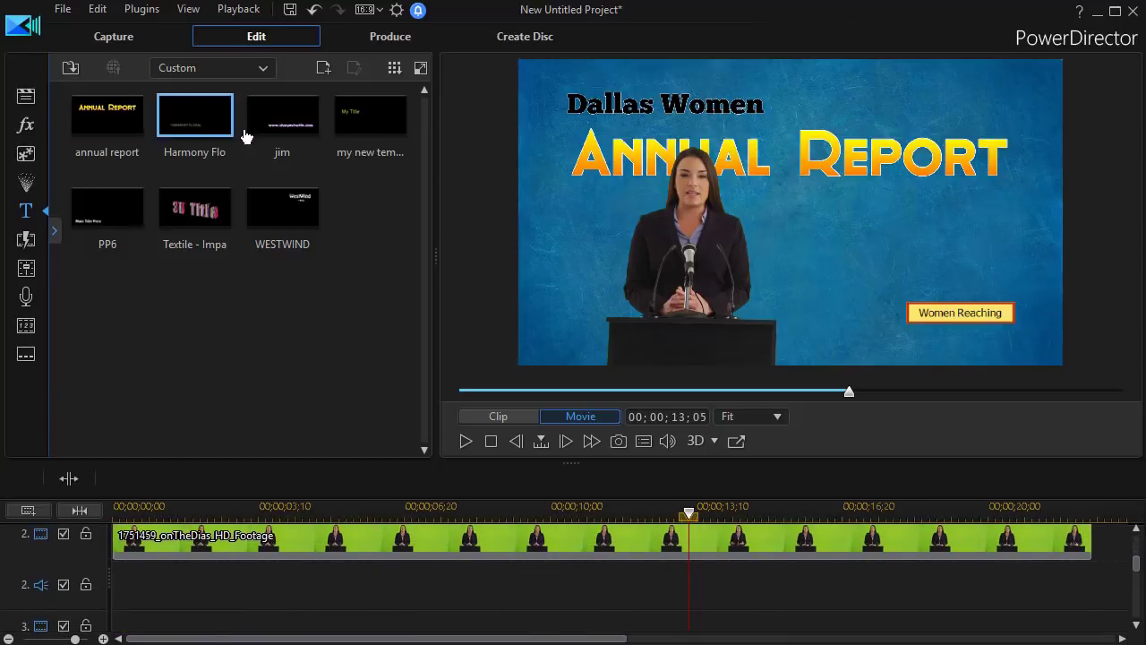
click(26, 98)
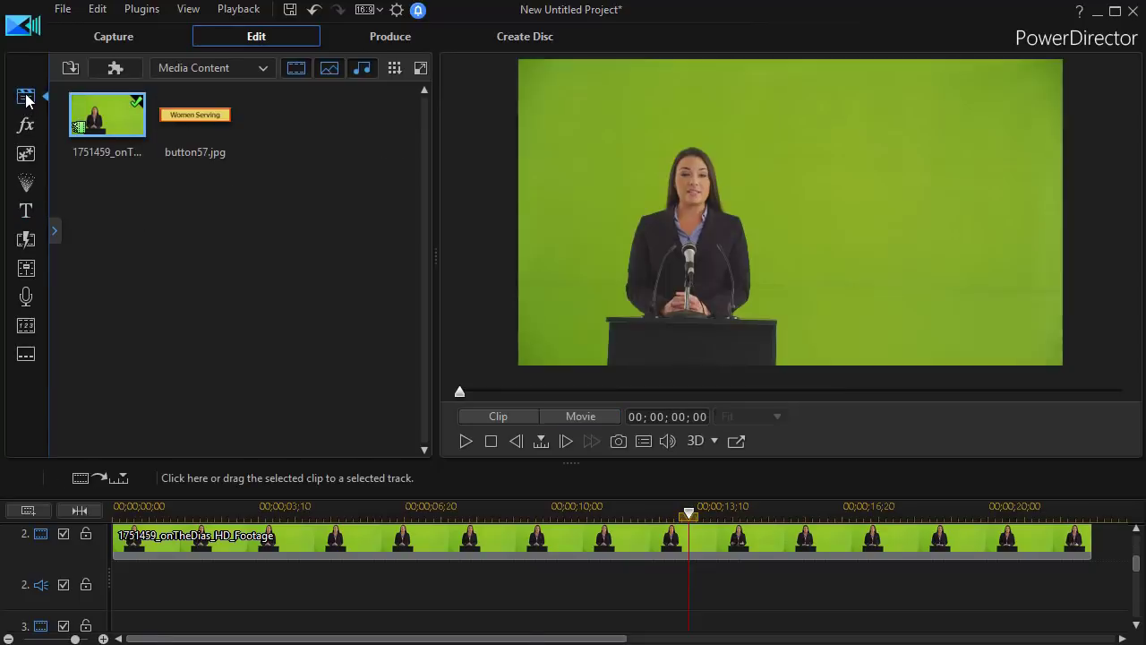
Add button57.jpg as an overlay, shrink it, and place it right of the speaker above Women Reaching
drag(209, 117, 142, 614)
click(295, 621)
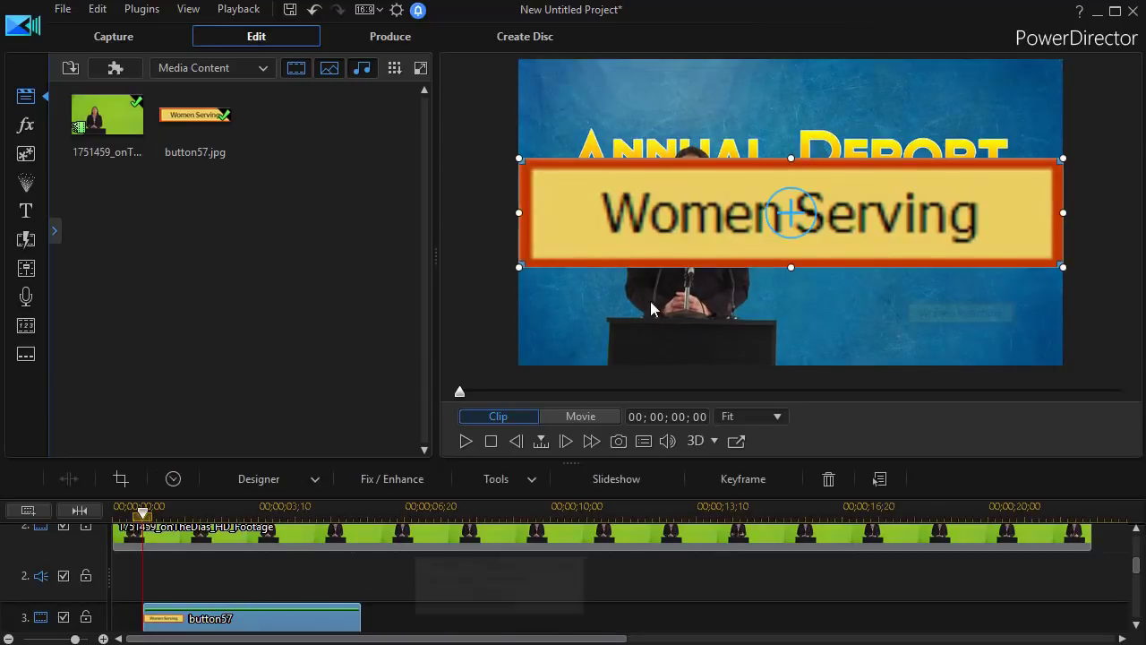
drag(526, 266, 952, 179)
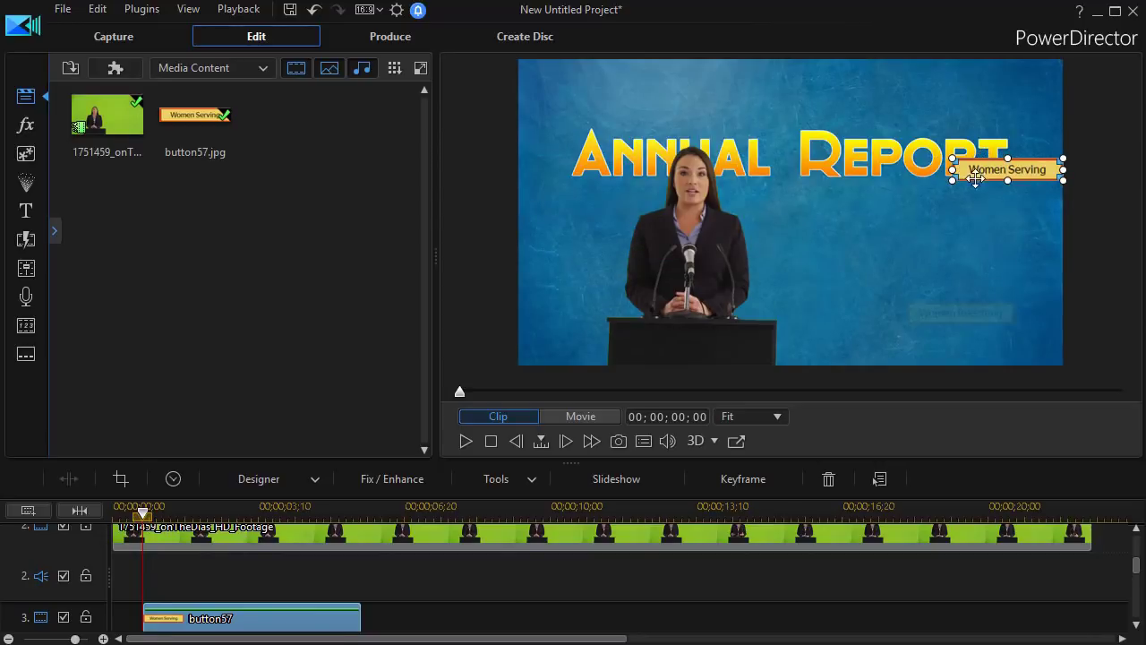
drag(976, 179, 926, 284)
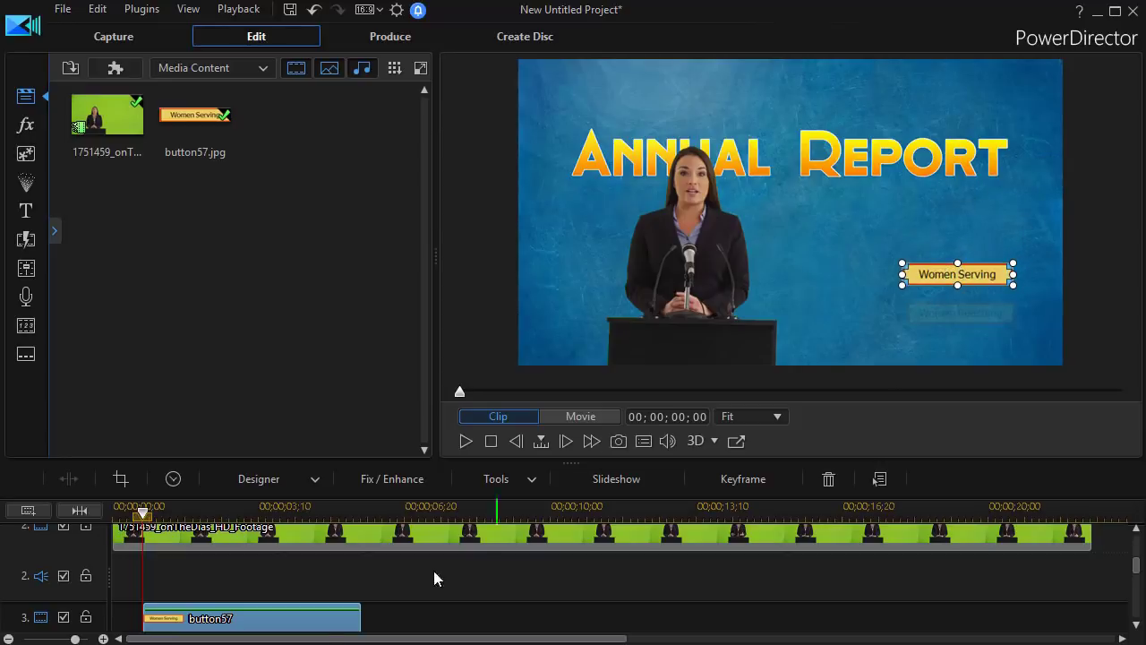
Move the button57 clip down to track 4, starting at 00;00;00;21
scroll(266, 627, down, 2)
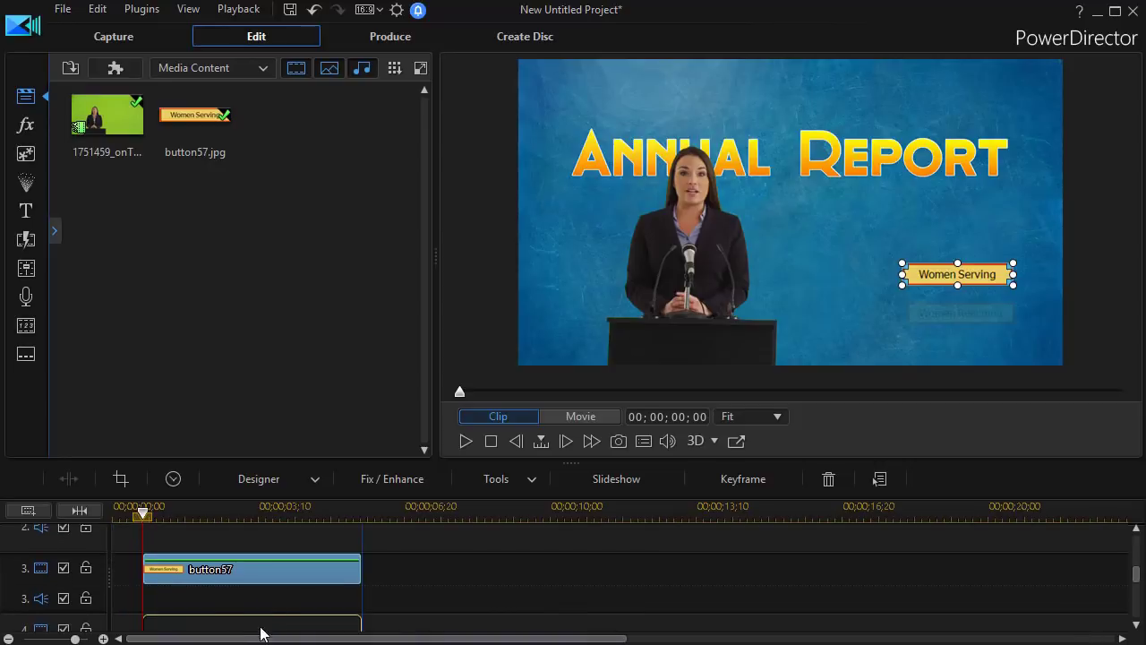
click(245, 571)
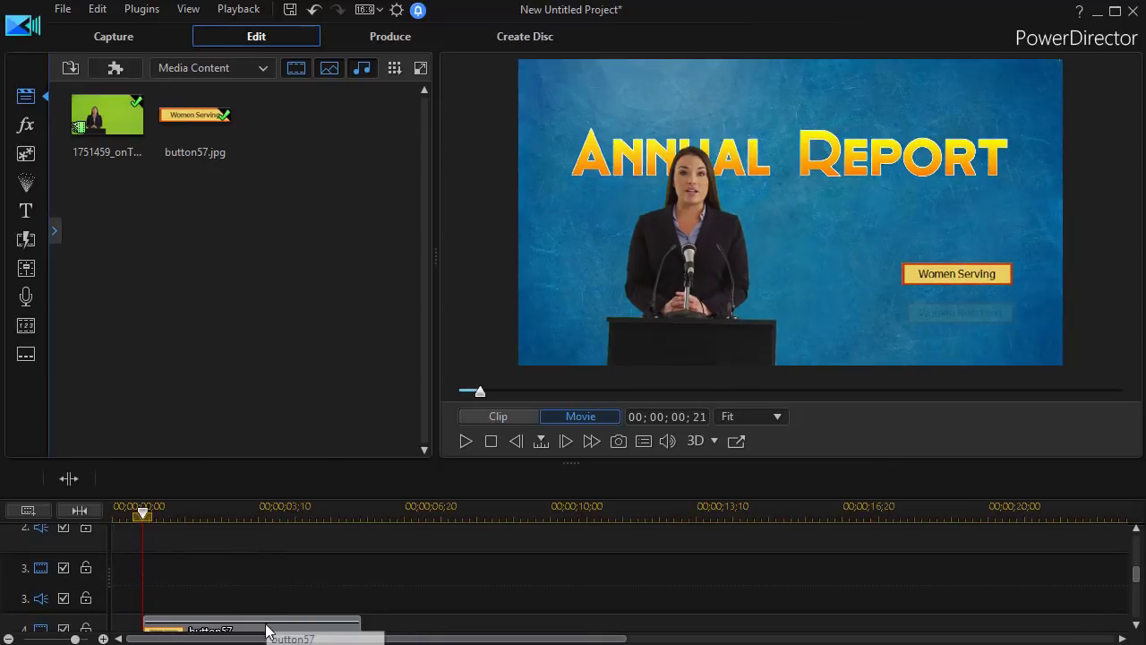
scroll(1136, 582, down, 2)
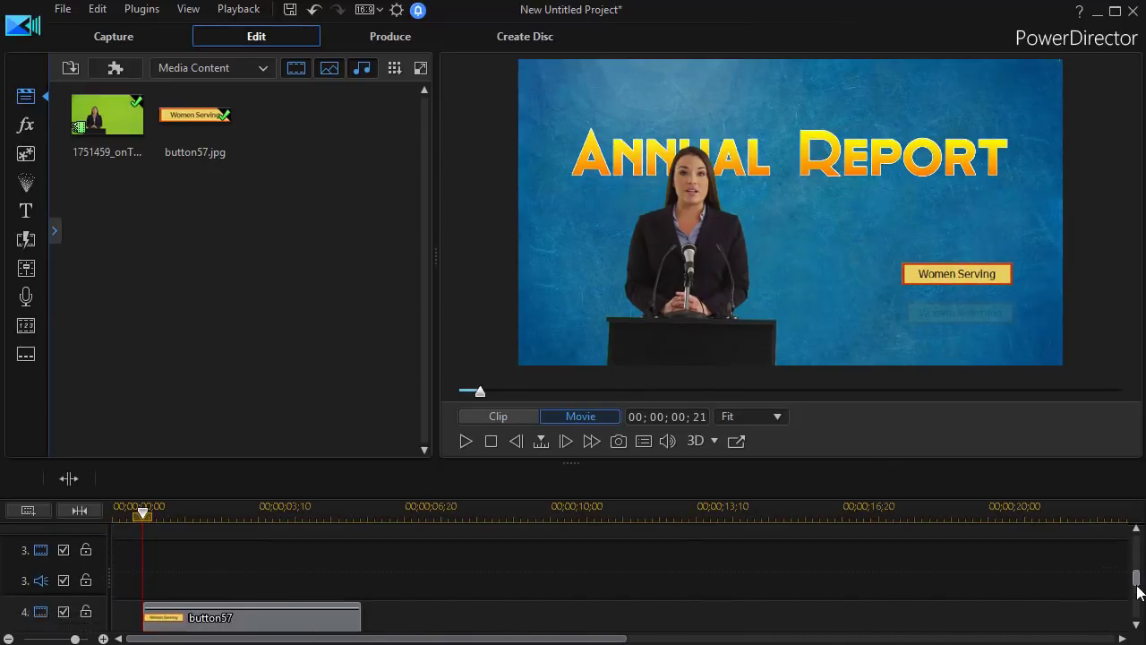
click(258, 553)
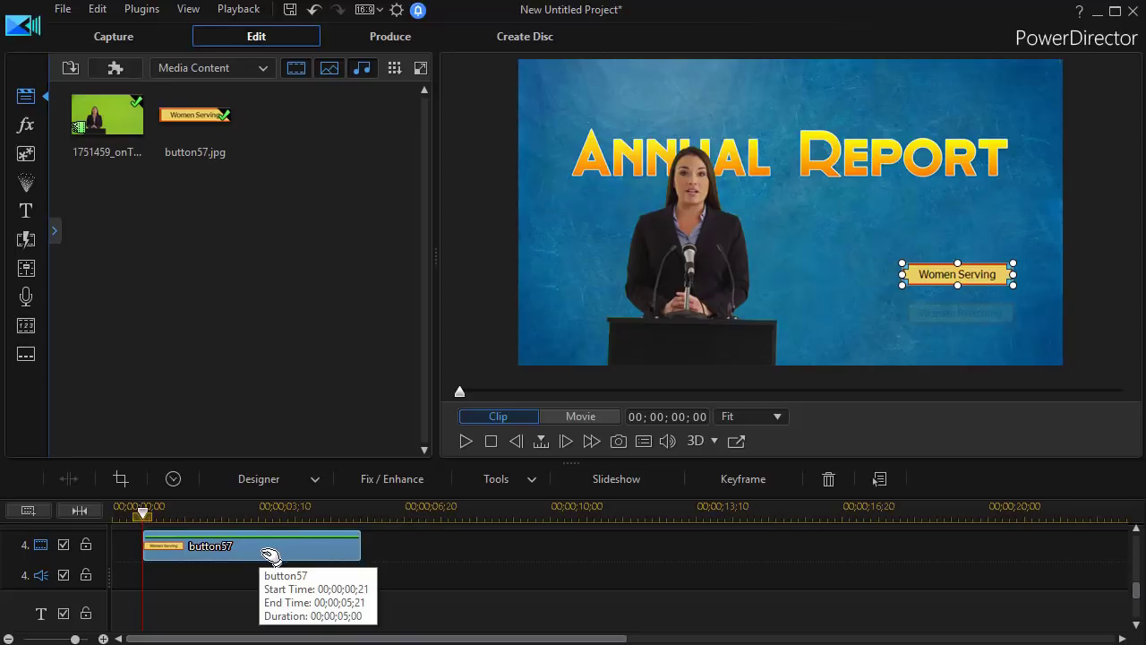
In PiP Designer, keyframe the 'Women Serving' button's scale at 1 s and shrink its width to 0.001 at 0 s
double_click(261, 553)
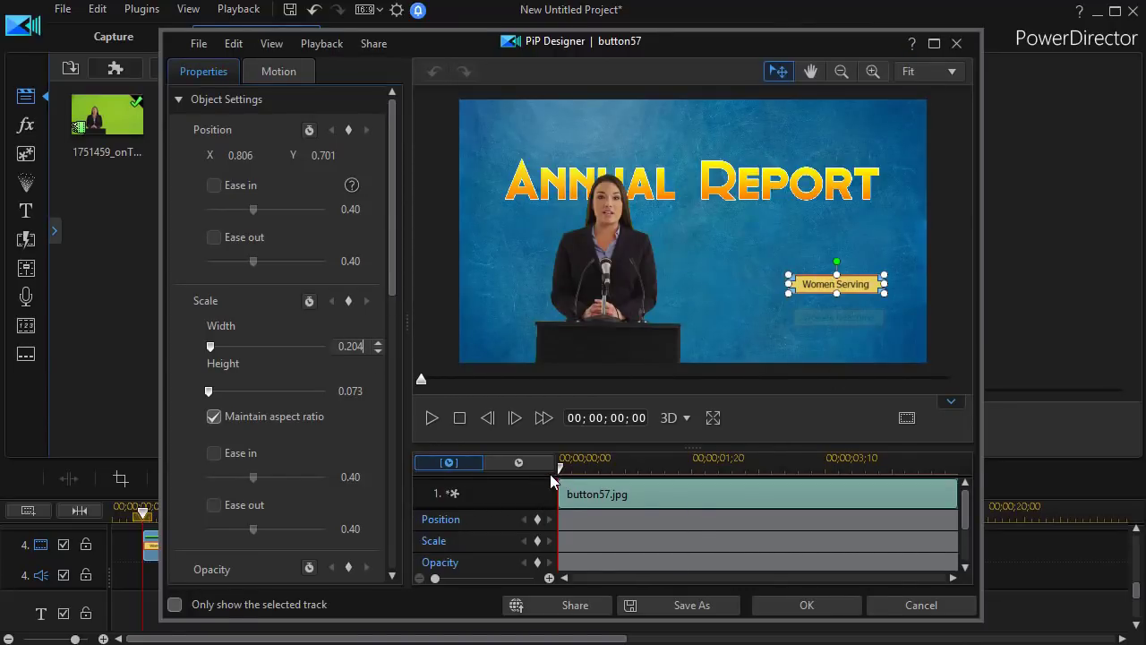
drag(560, 469, 644, 475)
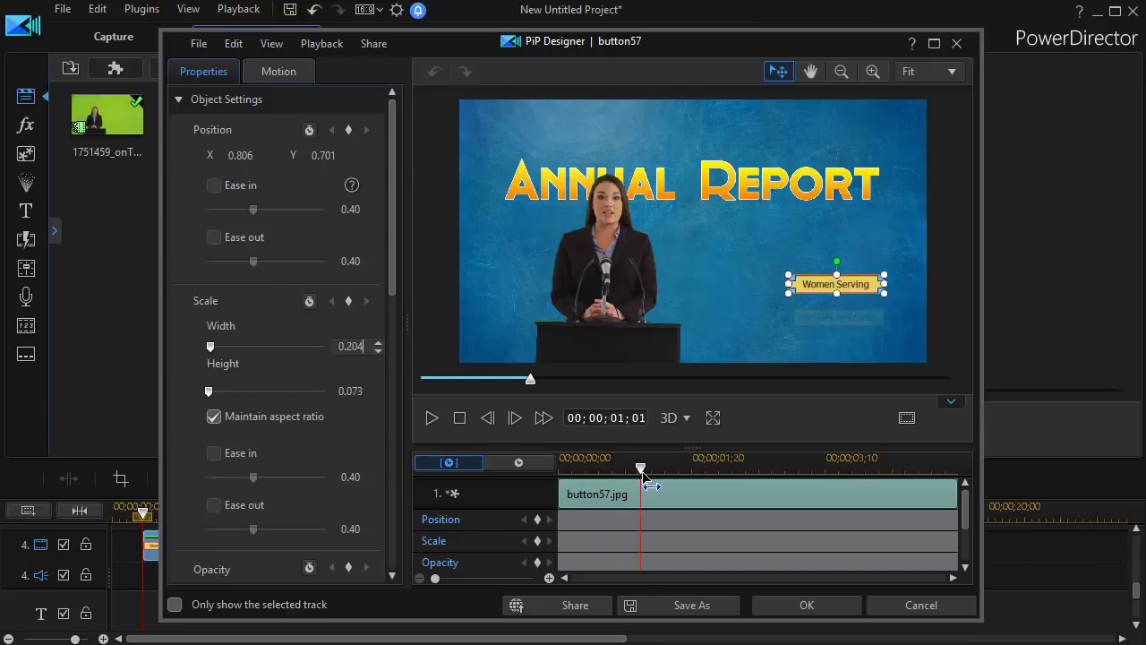
click(537, 542)
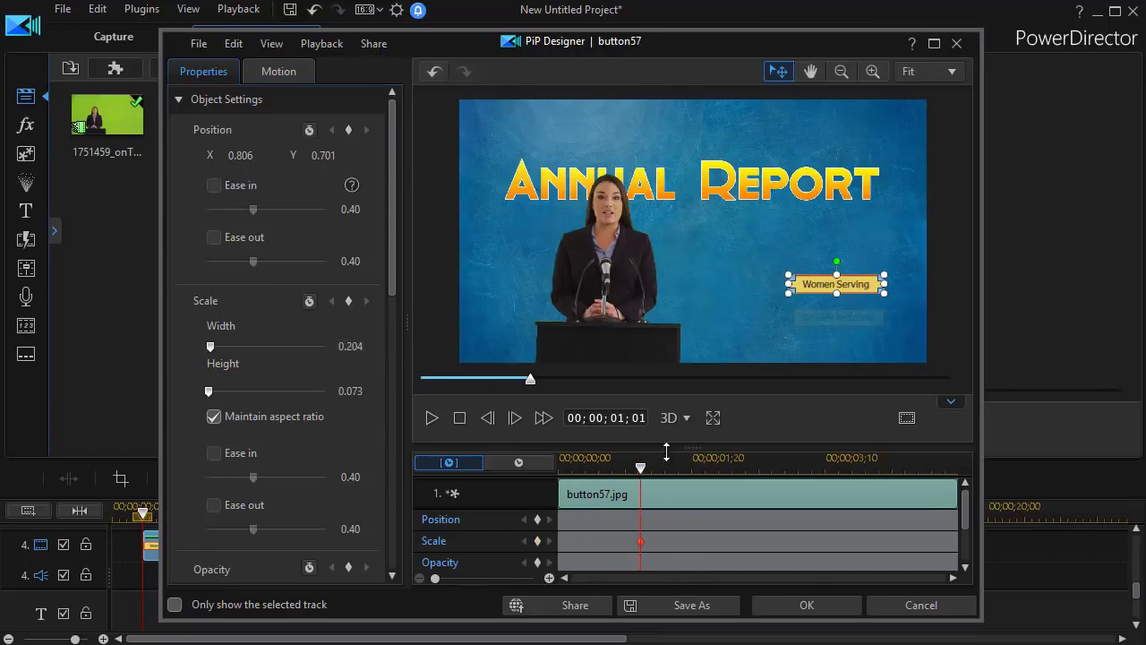
drag(644, 475, 540, 491)
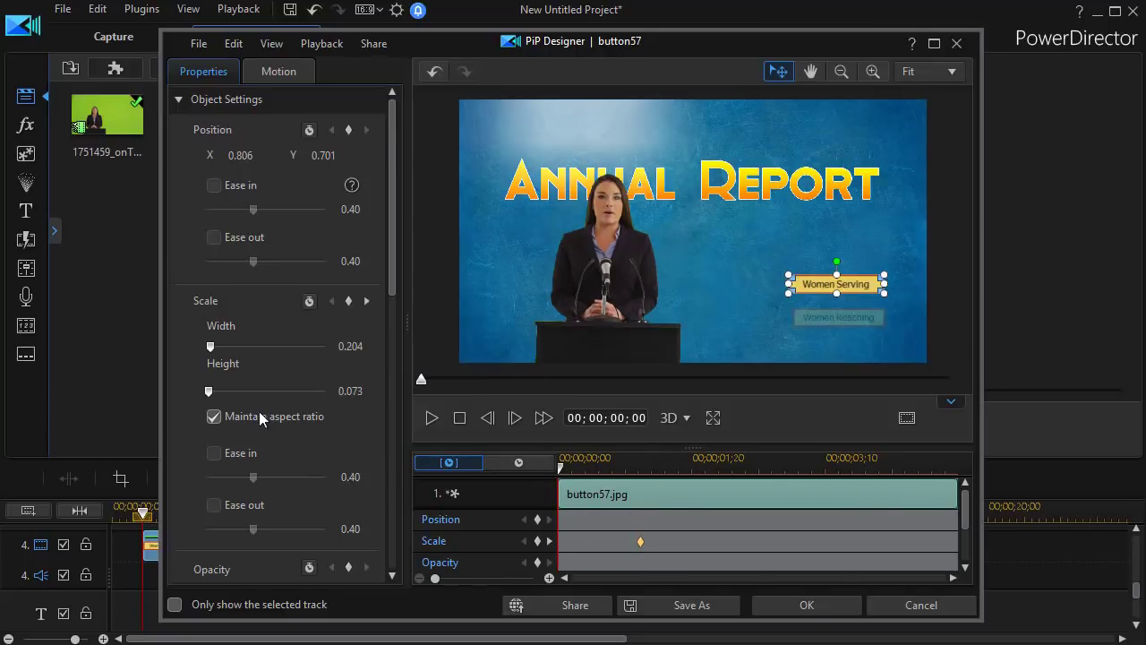
drag(210, 344, 176, 347)
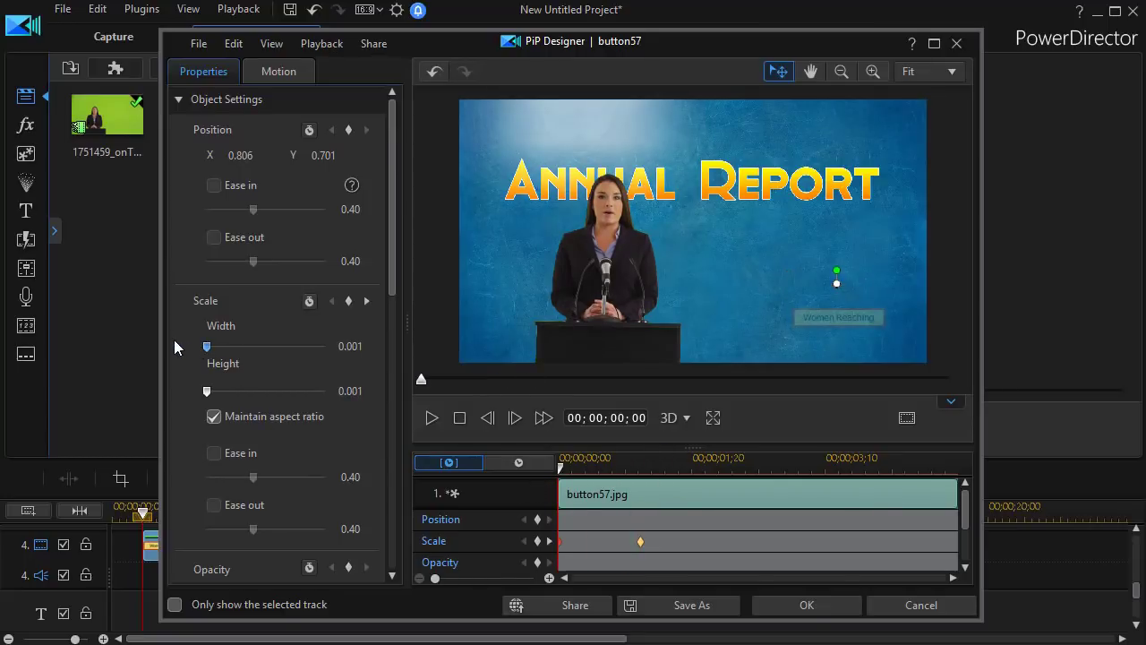
click(788, 608)
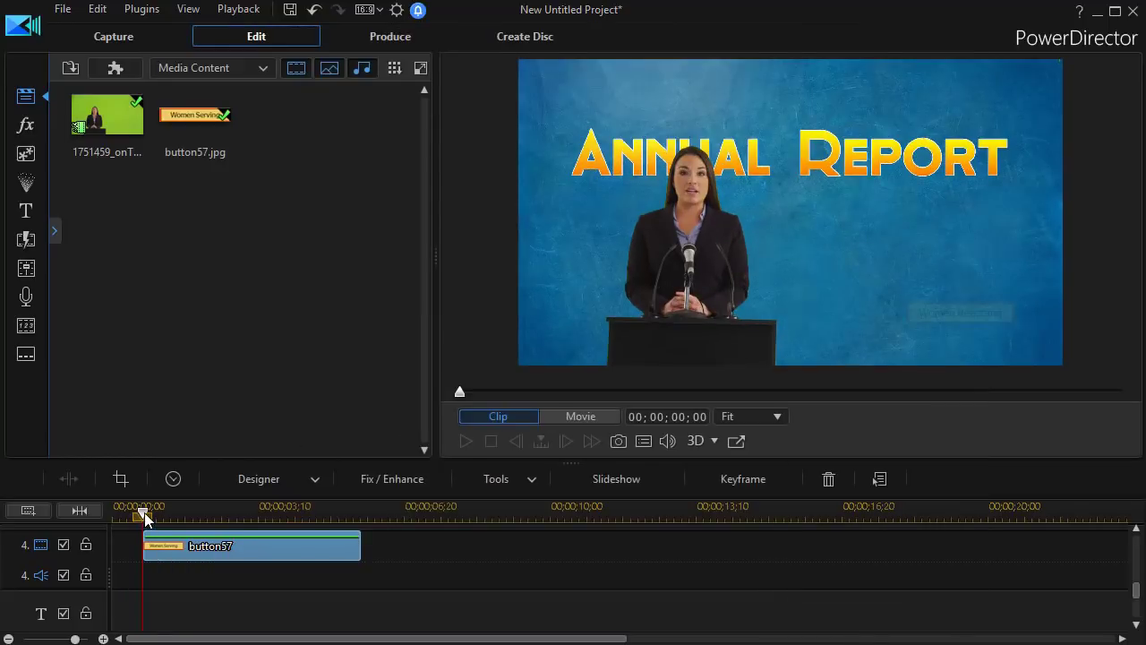
click(91, 514)
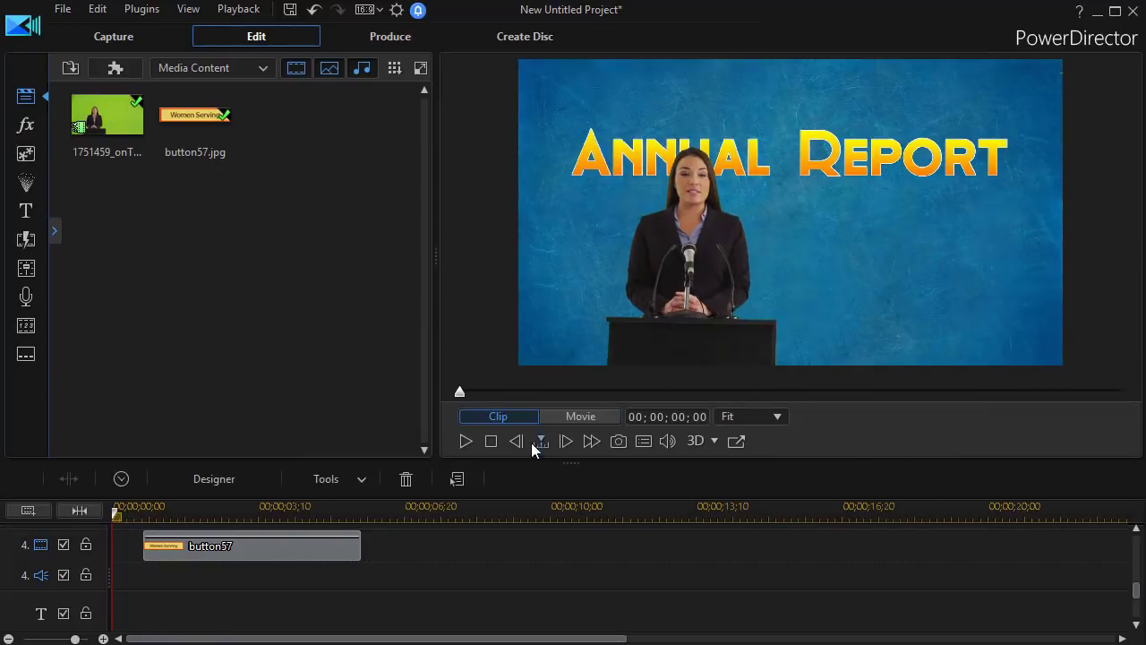
key(space)
click(581, 416)
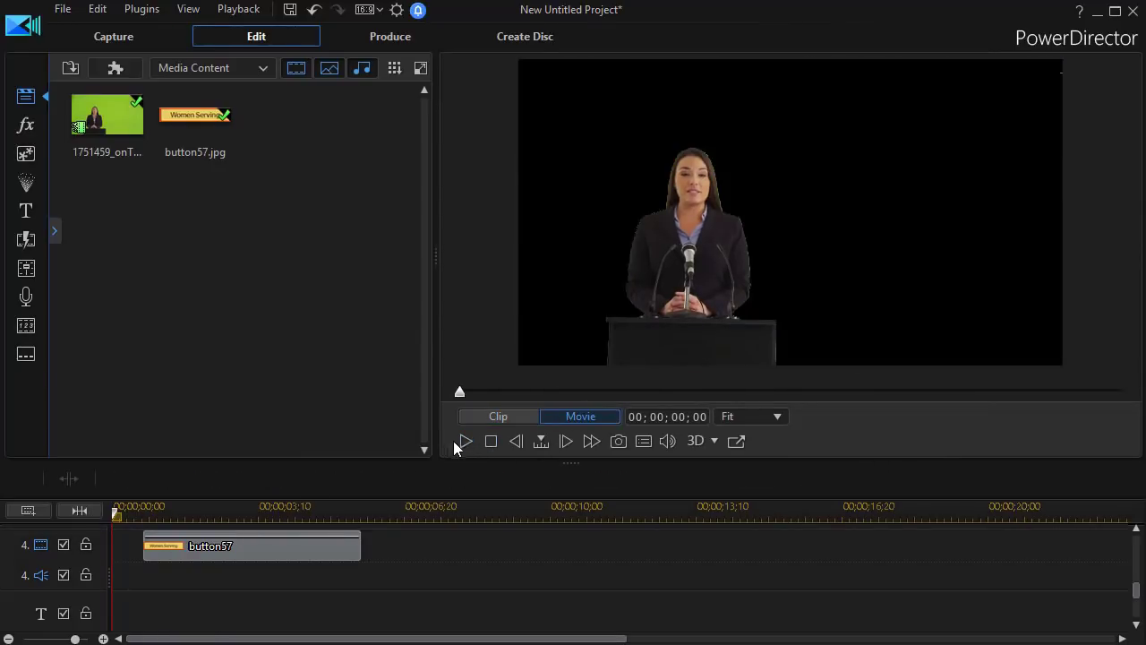
click(465, 440)
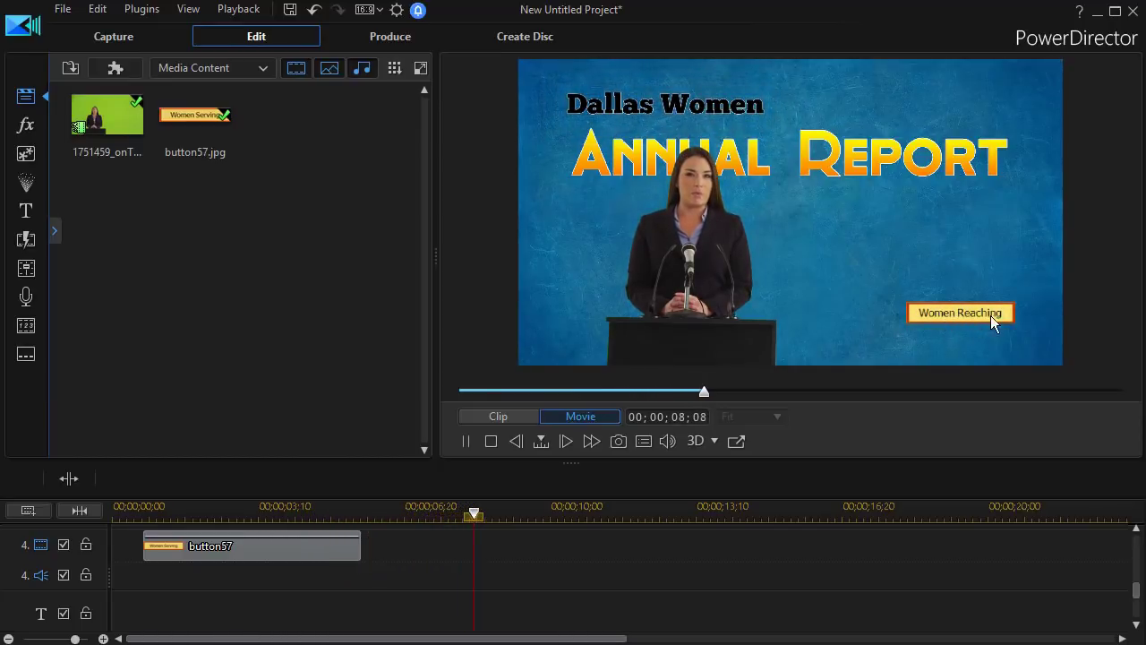
drag(1135, 589, 1142, 532)
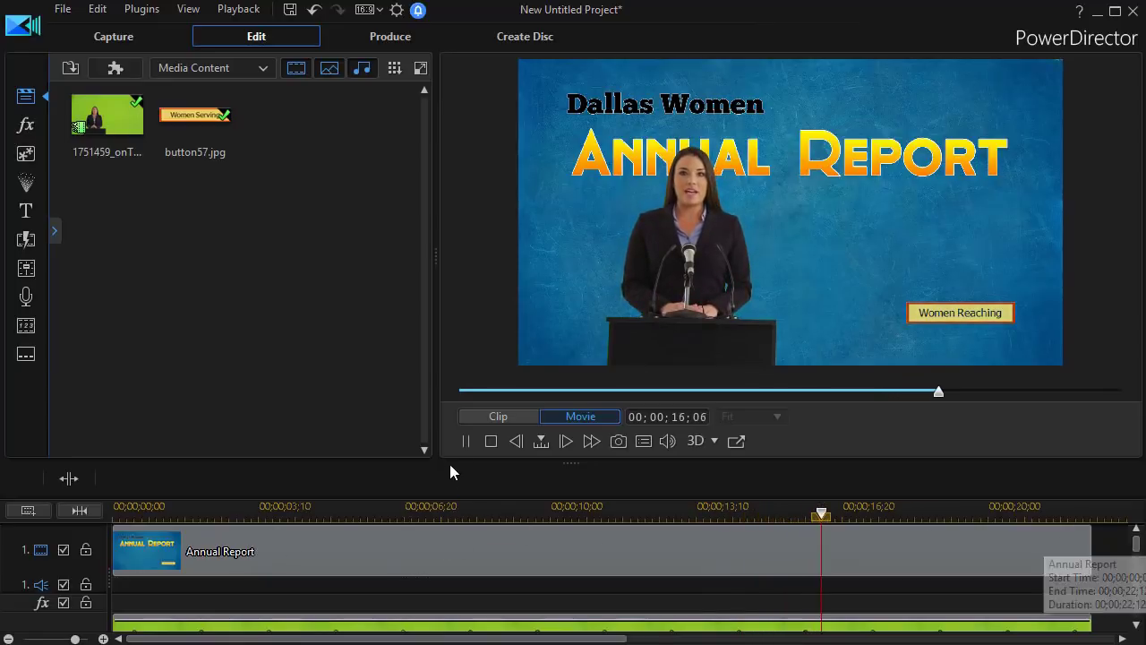
click(465, 440)
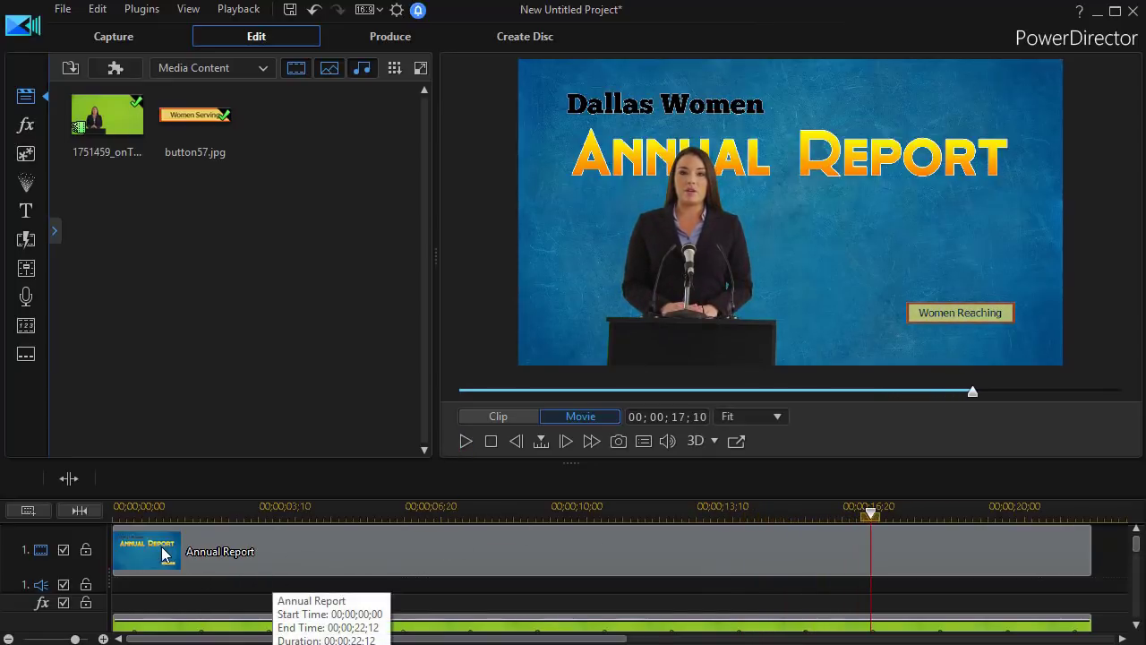